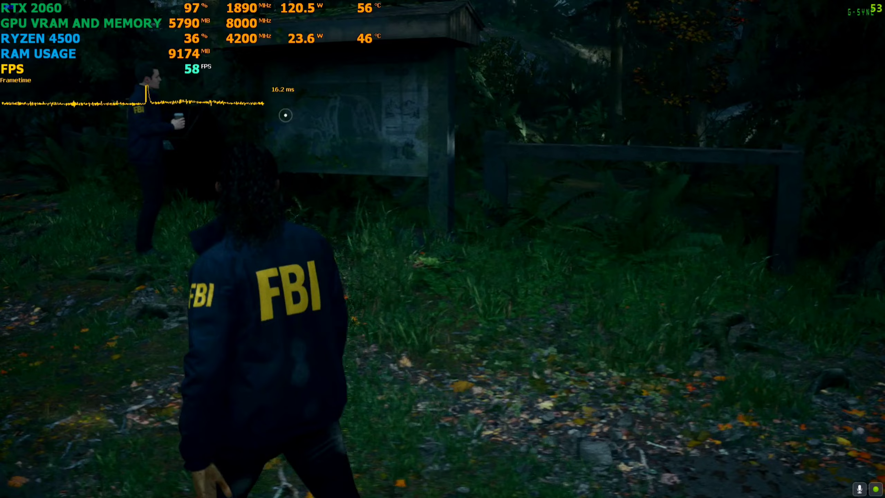
# - Walk the agent along the forest path and look over the Cauldron Lake area map
pyautogui.press('w')
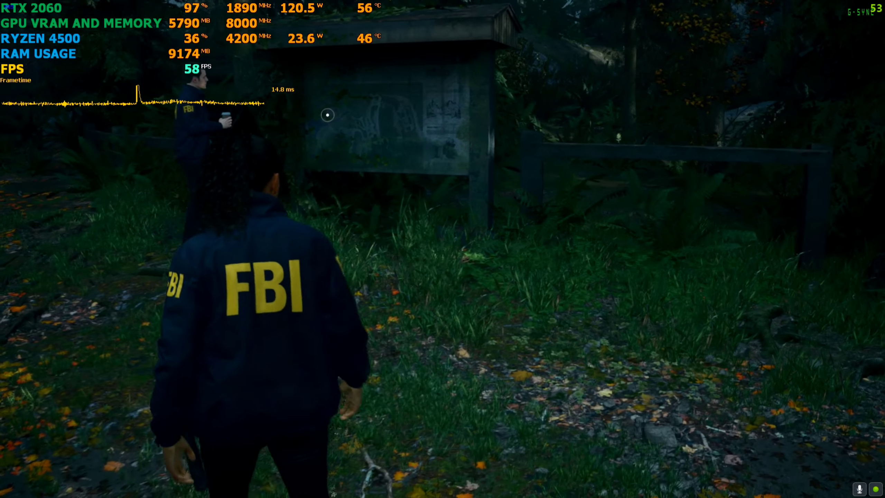
pyautogui.press('w')
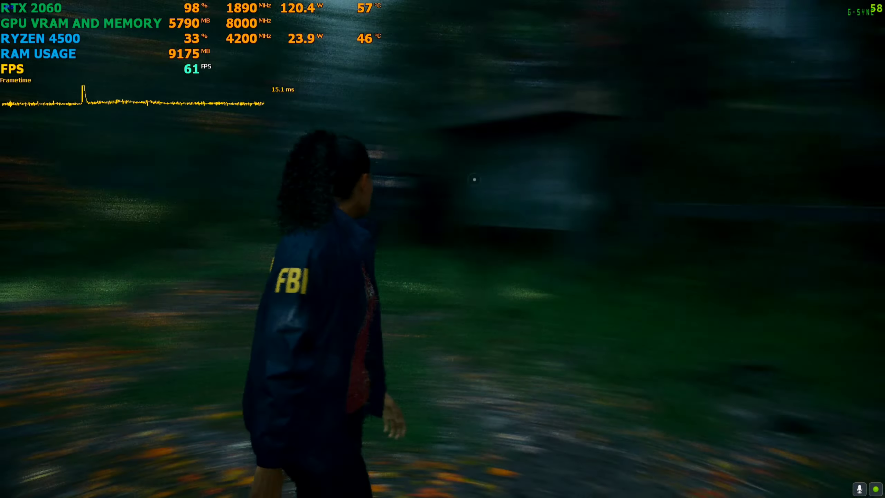
pyautogui.press('w')
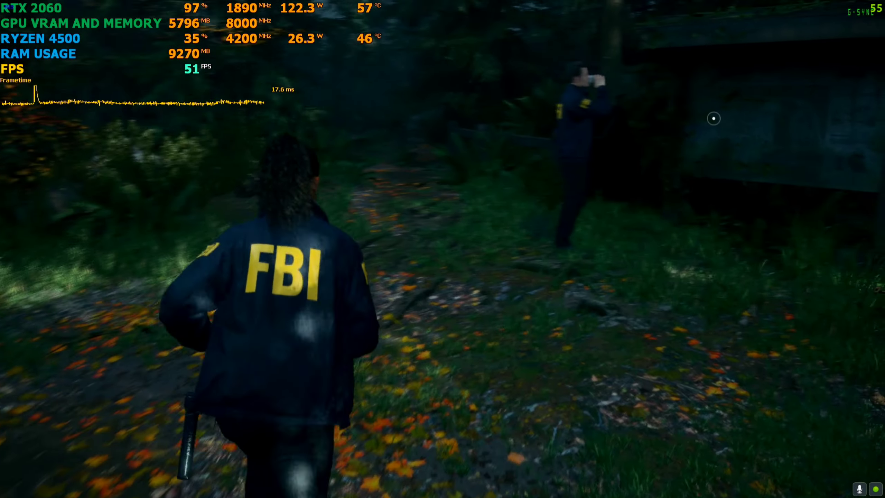
pyautogui.press('m')
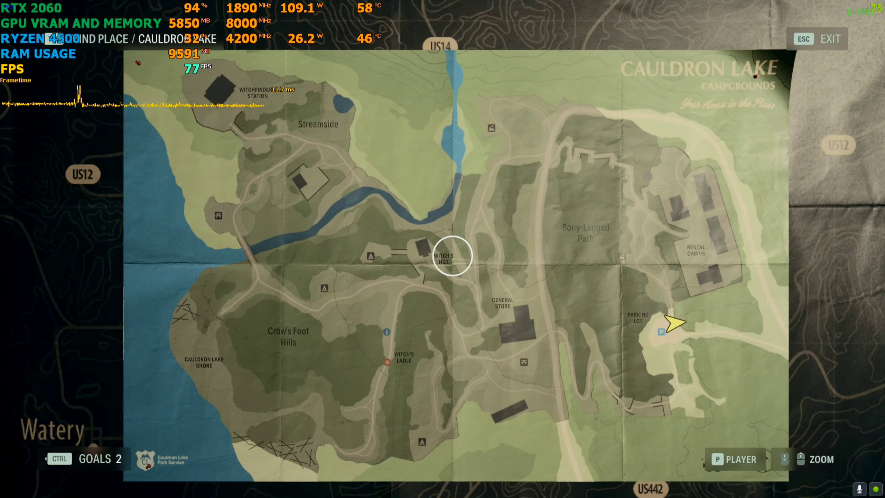
pyautogui.moveTo(413, 257); pyautogui.dragTo(435, 268)
pyautogui.press('Escape')
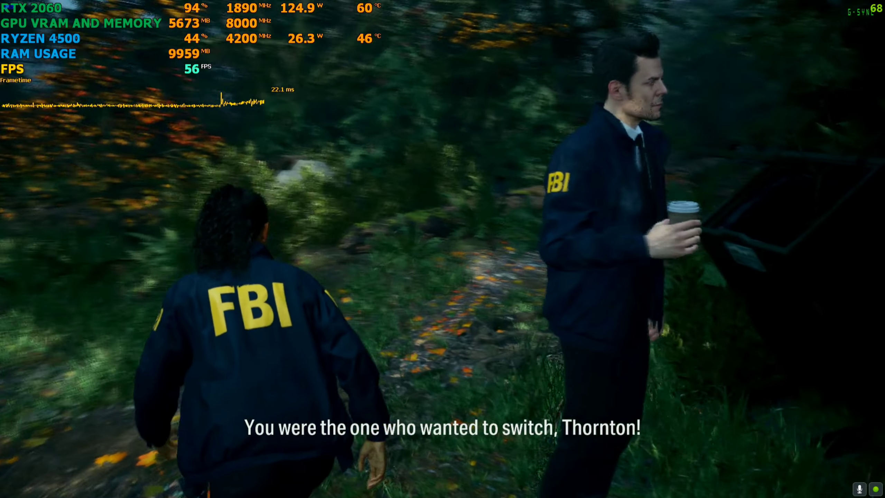
# - Walk further up the path to the man by the fence and pause the game
pyautogui.press('w')
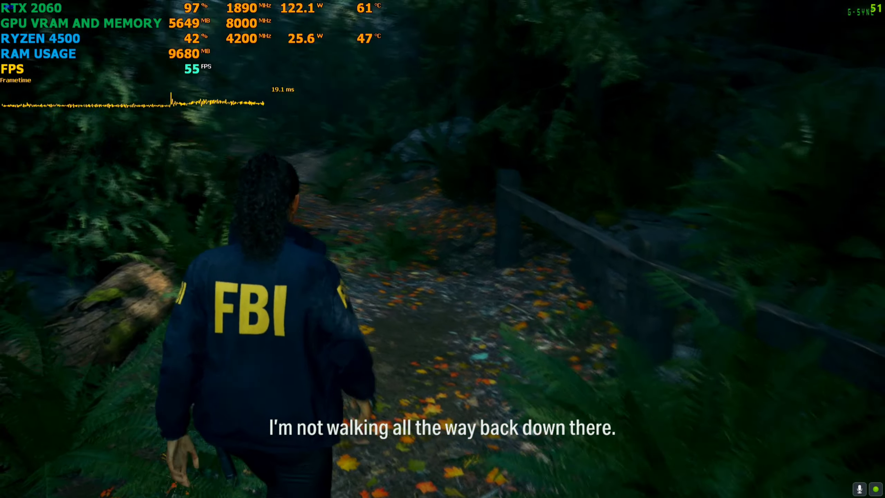
pyautogui.press('w')
pyautogui.press('w')
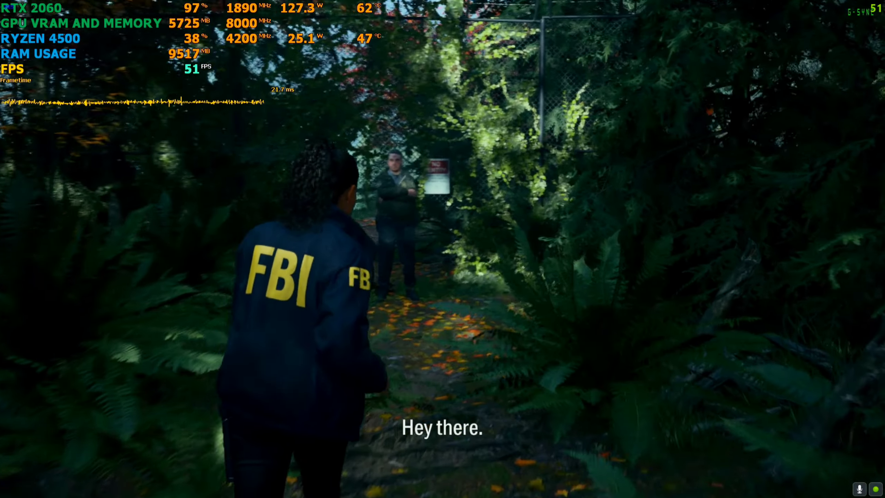
pyautogui.press('w')
pyautogui.press('Escape')
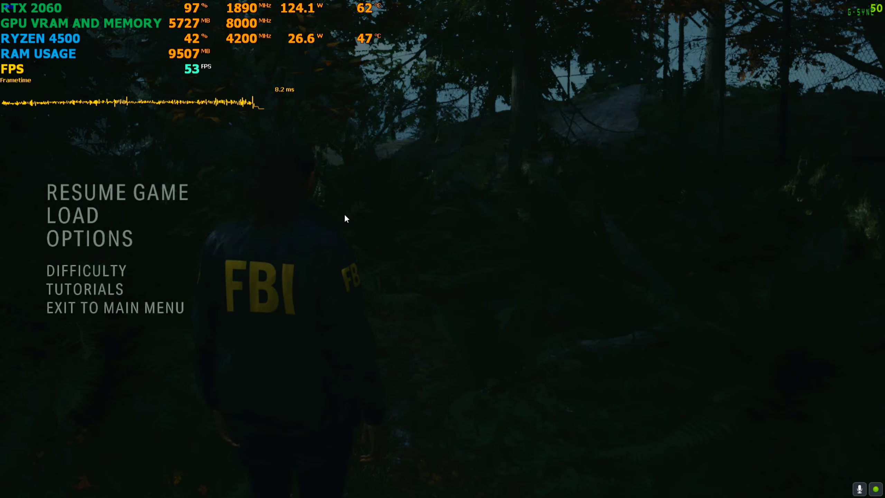
# - Switch the graphics Resolution Upscaling from FSR 2 to DLSS
pyautogui.click(94, 237)
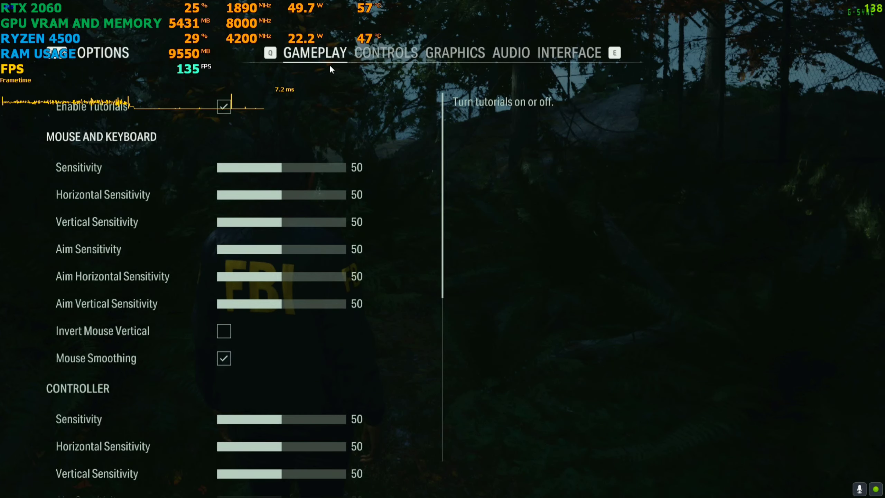
pyautogui.click(453, 53)
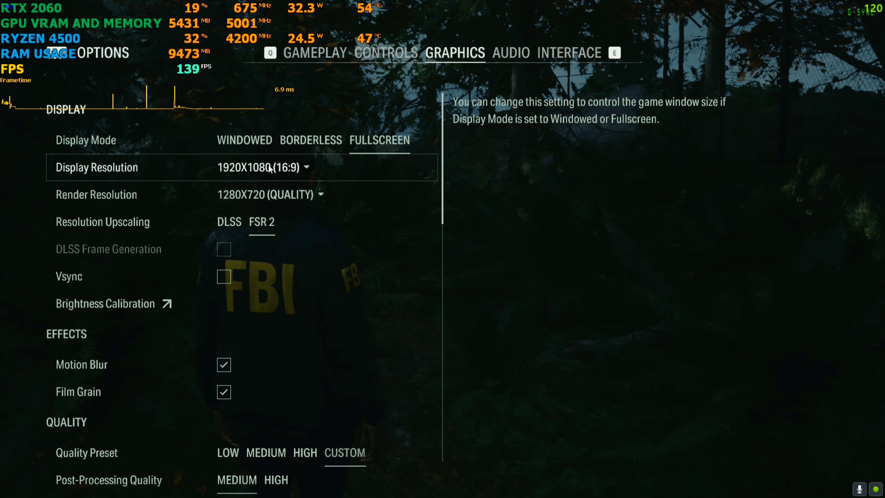
pyautogui.click(236, 226)
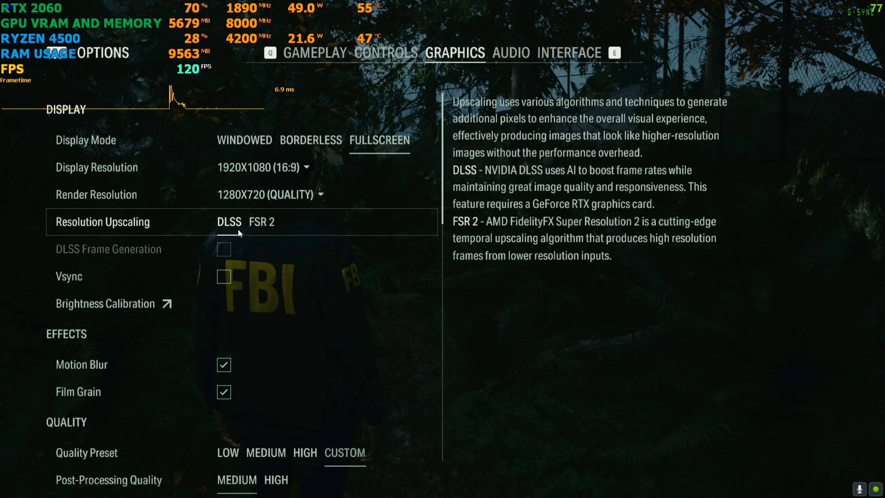
# - Turn off Motion Blur and Film Grain in the graphics list
pyautogui.moveTo(446, 151)
pyautogui.mouseDown()
pyautogui.moveTo(447, 356)
pyautogui.moveTo(462, 353)
pyautogui.moveTo(441, 314)
pyautogui.mouseUp()
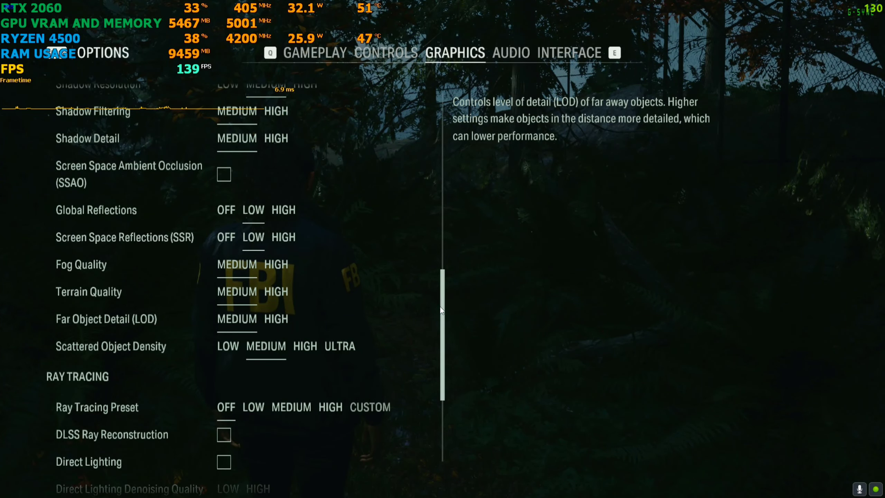
pyautogui.scroll(-5, 440, 312)
pyautogui.scroll(2, 440, 347)
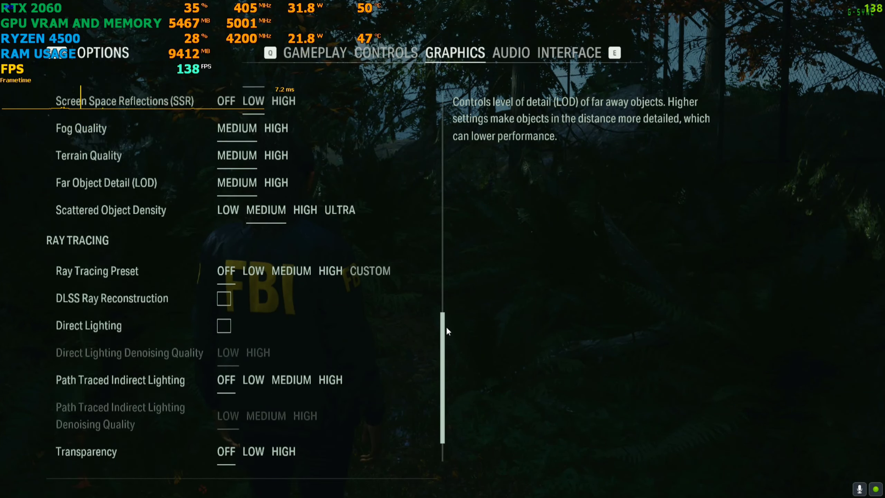
pyautogui.scroll(1, 446, 332)
pyautogui.moveTo(459, 331); pyautogui.dragTo(460, 119)
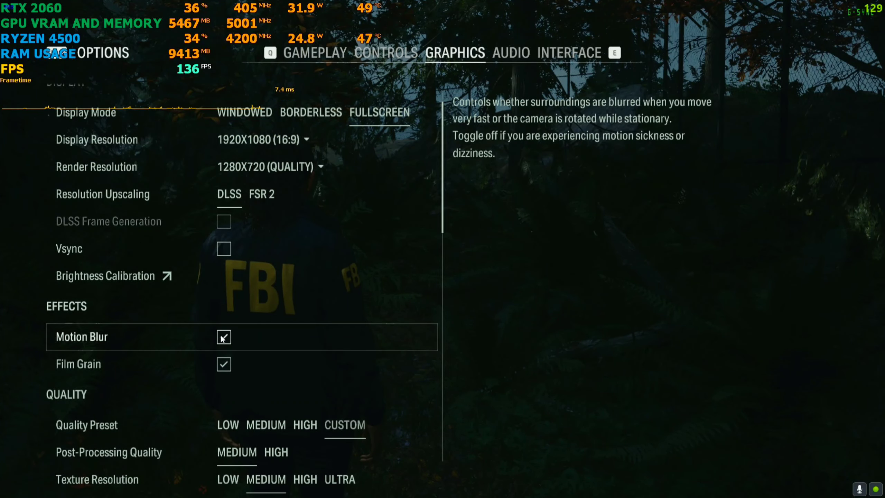
pyautogui.click(229, 346)
pyautogui.click(226, 366)
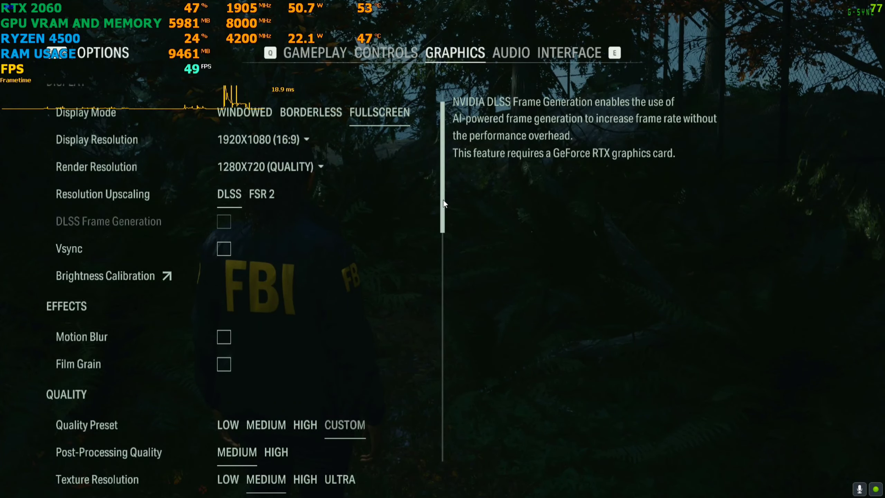
pyautogui.scroll(-1, 442, 205)
pyautogui.scroll(1, 441, 188)
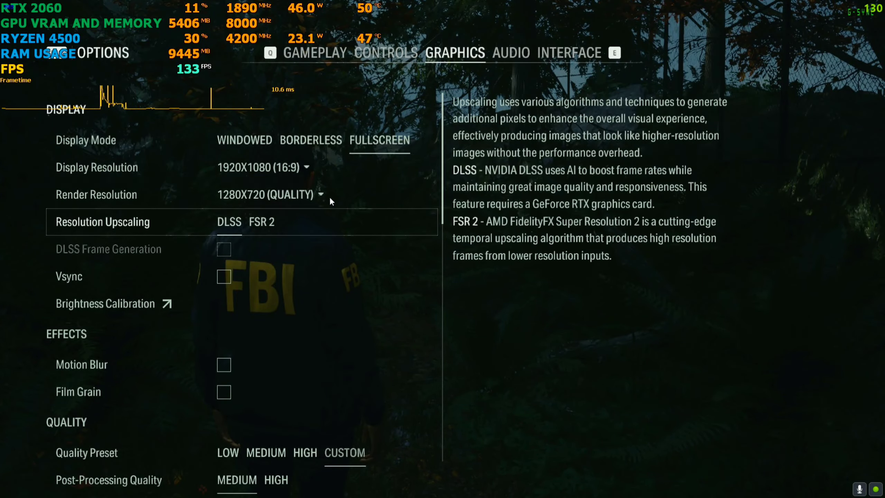
# - Close Options, exit to the main menu, and quit Alan Wake 2 to the Windows desktop
pyautogui.press('Escape')
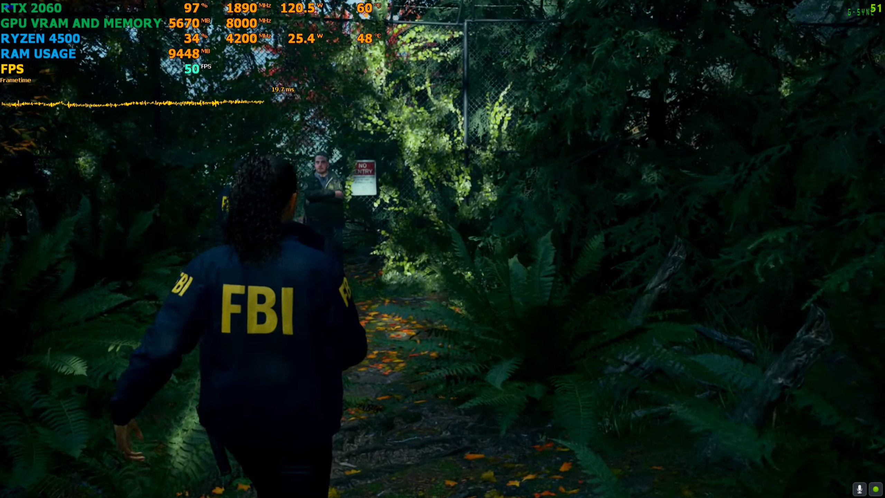
pyautogui.press('Escape')
pyautogui.click(115, 307)
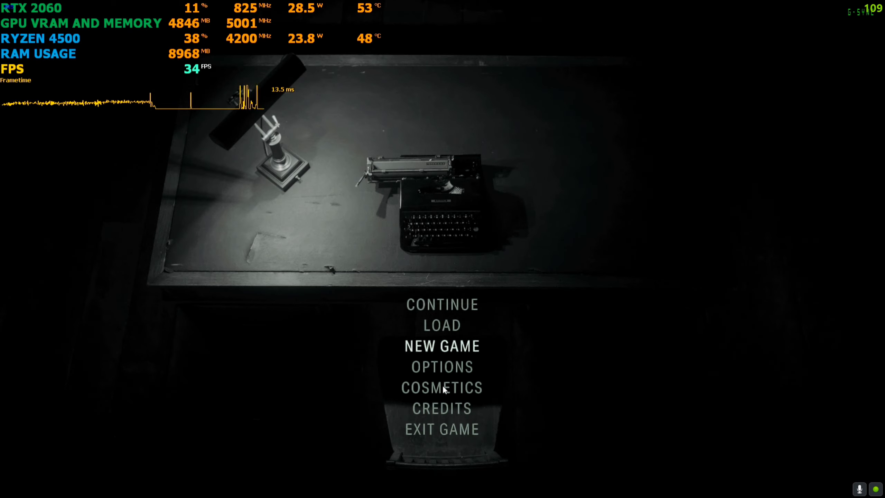
pyautogui.click(384, 292)
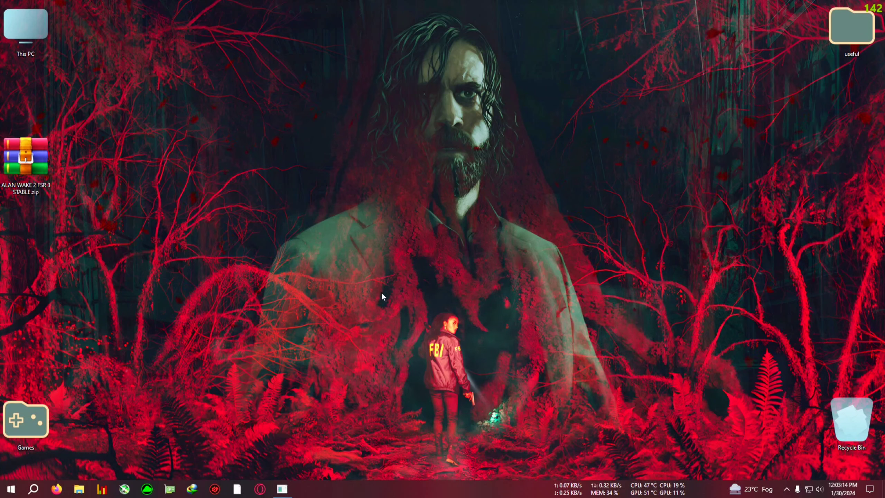
# - Refresh the desktop twice so the new files appear
pyautogui.rightClick(275, 125)
pyautogui.click(295, 151)
pyautogui.rightClick(244, 118)
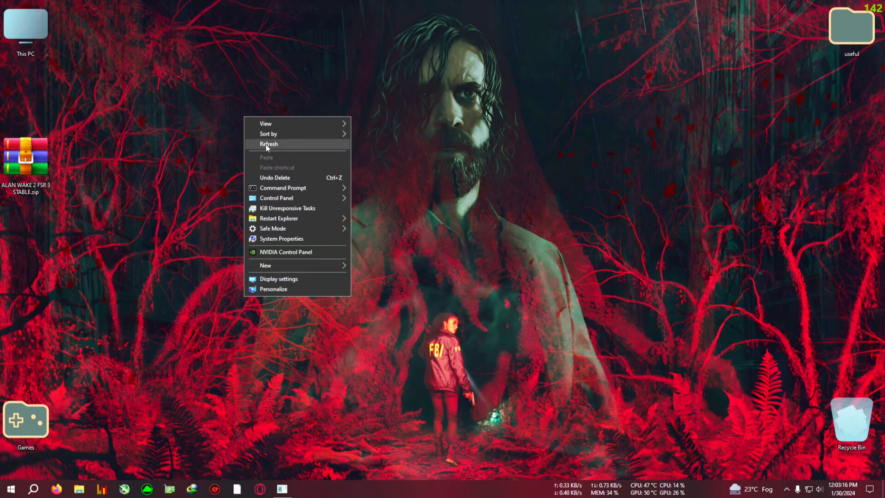
pyautogui.click(266, 143)
# - Extract ALAN WAKE 2 FSR 3 STABLE.zip with WinRAR
pyautogui.moveTo(38, 165); pyautogui.dragTo(37, 112)
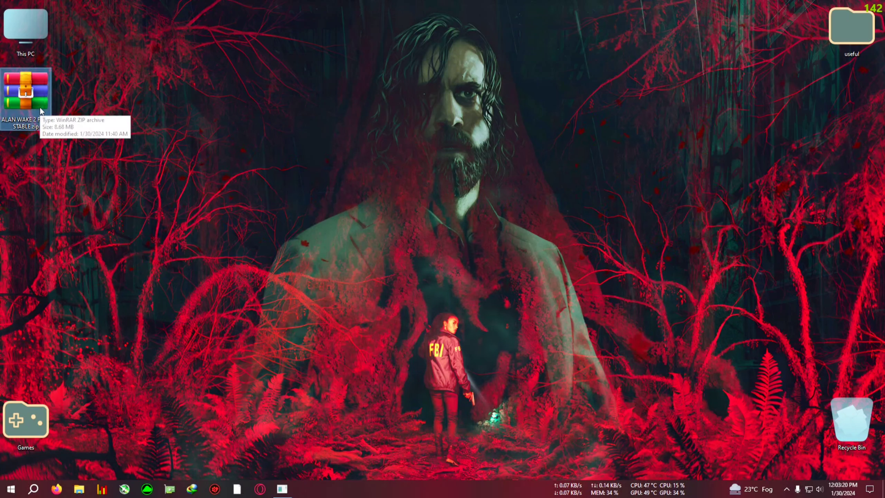
pyautogui.rightClick(39, 80)
pyautogui.click(86, 158)
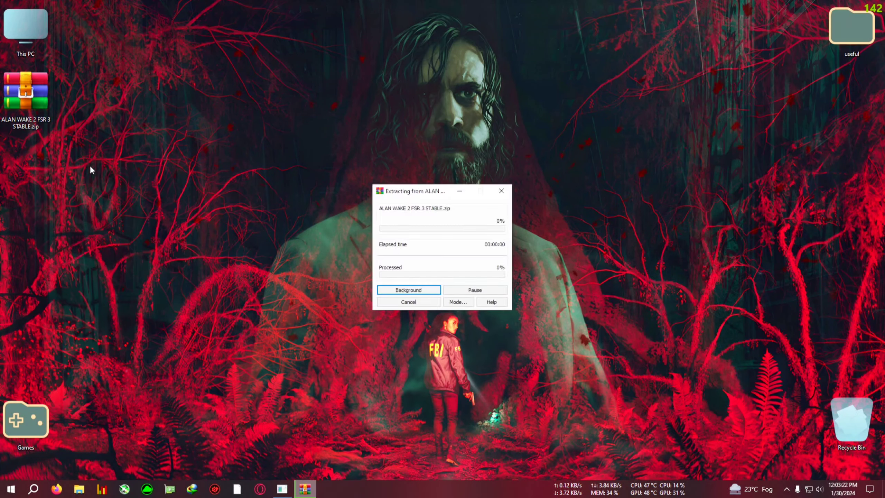
# - Copy the six mod files from the extracted ALAN WAKE 2 STABLE FSR 3 folder
pyautogui.doubleClick(42, 167)
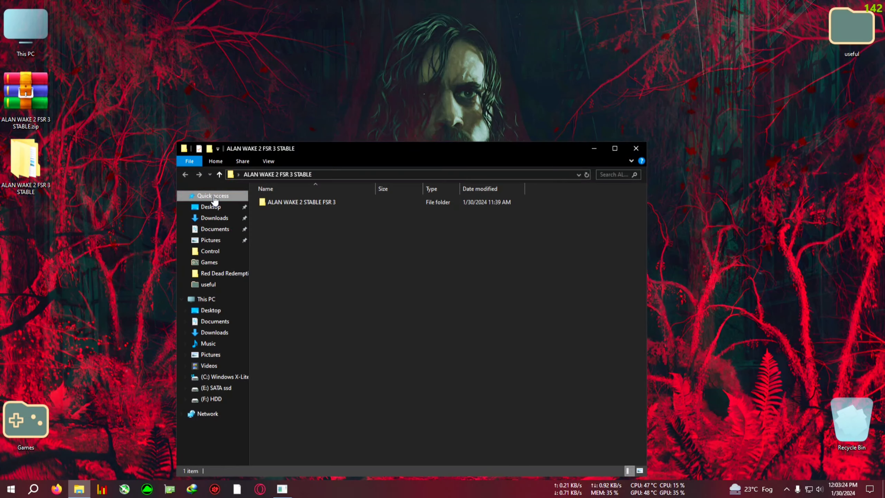
pyautogui.doubleClick(346, 205)
pyautogui.moveTo(444, 312); pyautogui.dragTo(334, 200)
pyautogui.rightClick(295, 227)
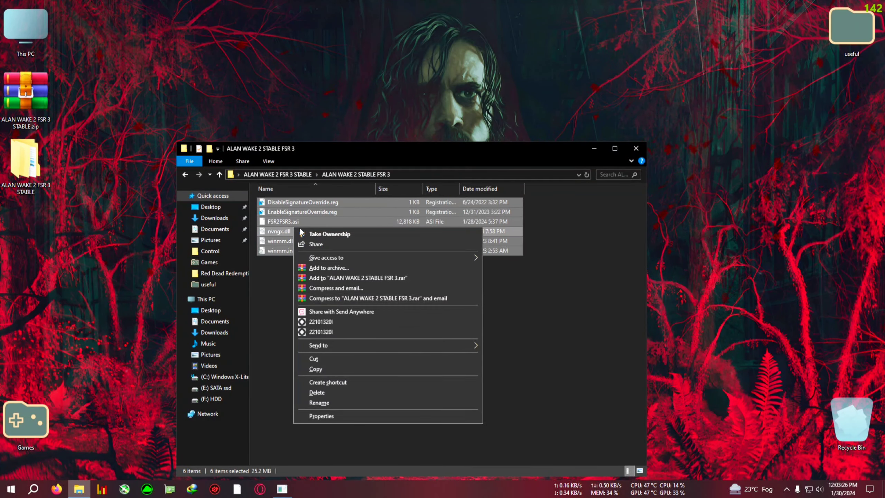
pyautogui.click(317, 369)
# - Browse through This PC to the E:\alan\Alan Wake 2 game folder
pyautogui.click(643, 148)
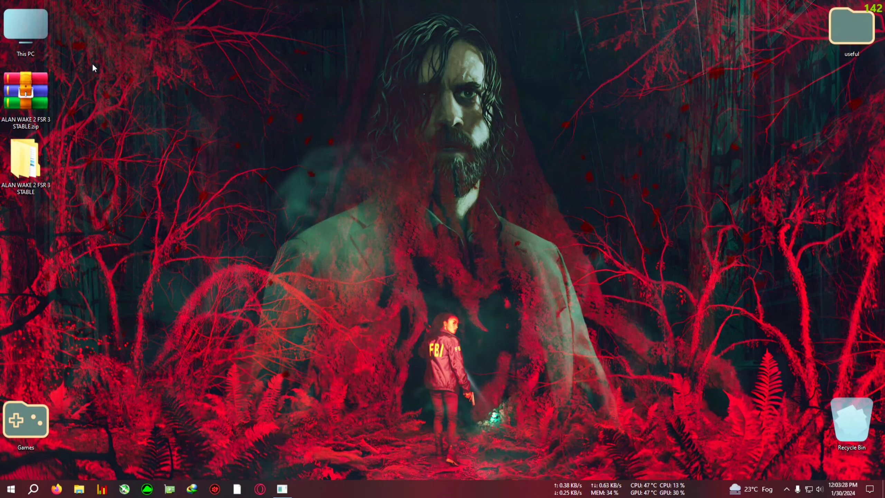
pyautogui.doubleClick(44, 37)
pyautogui.moveTo(355, 154); pyautogui.dragTo(508, 109)
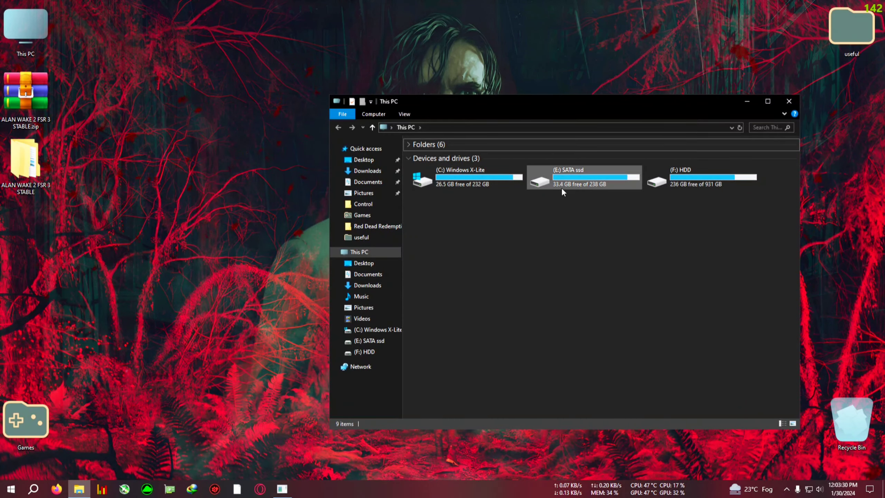
pyautogui.doubleClick(480, 182)
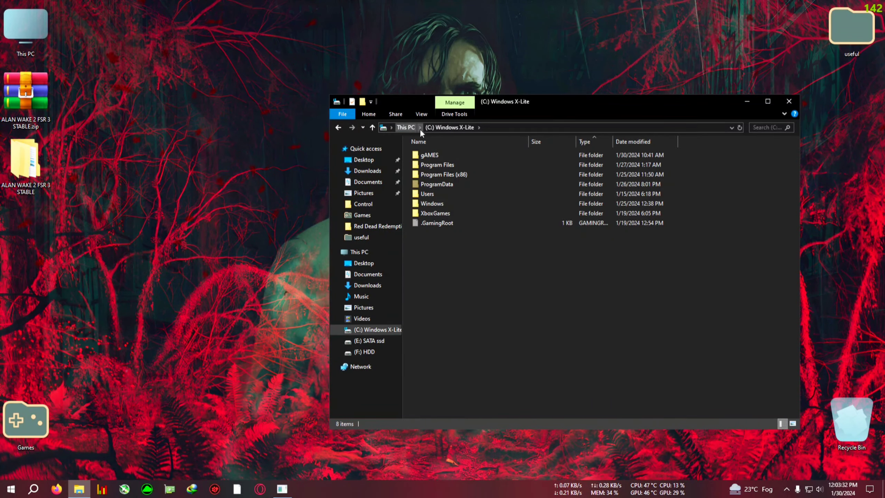
pyautogui.click(405, 128)
pyautogui.doubleClick(601, 184)
pyautogui.doubleClick(444, 155)
pyautogui.doubleClick(444, 155)
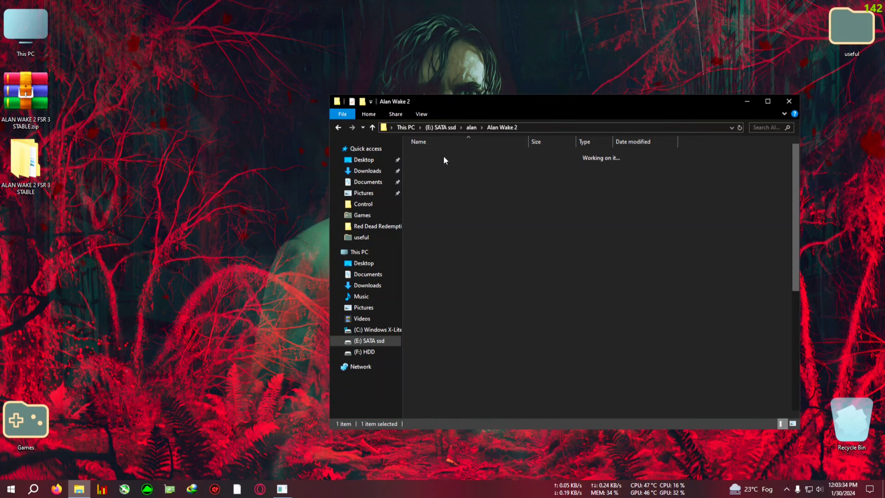
pyautogui.moveTo(498, 105); pyautogui.dragTo(318, 61)
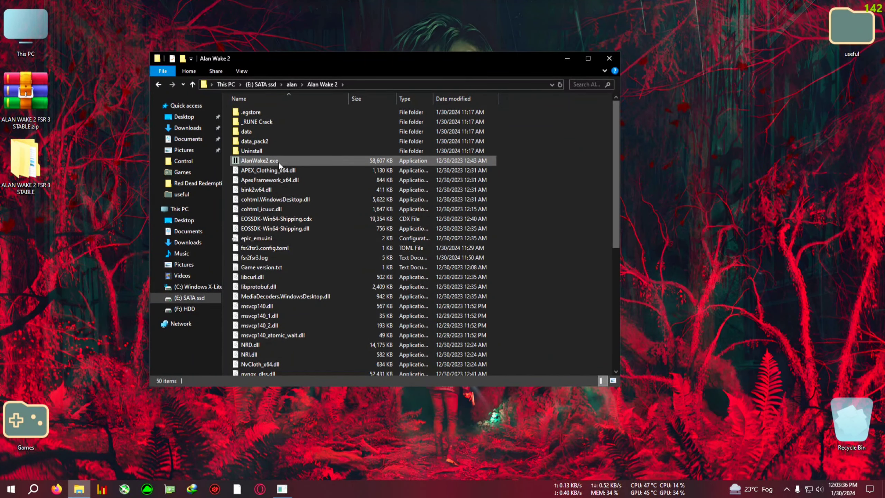
# - Paste the six mod files into the game folder, close it, and refresh the desktop
pyautogui.rightClick(542, 201)
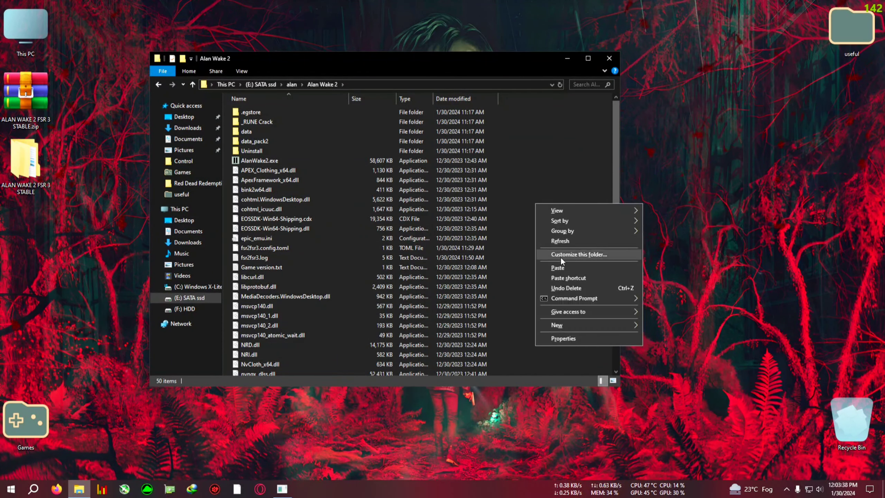
pyautogui.click(565, 268)
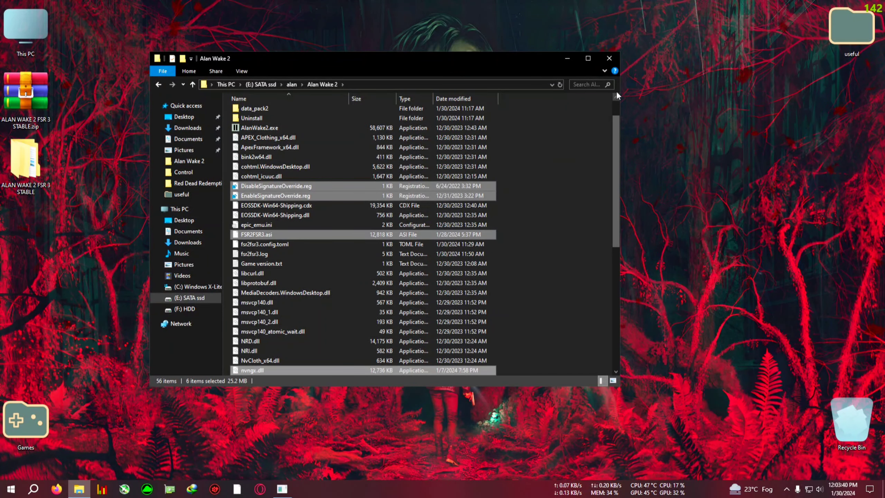
pyautogui.click(609, 58)
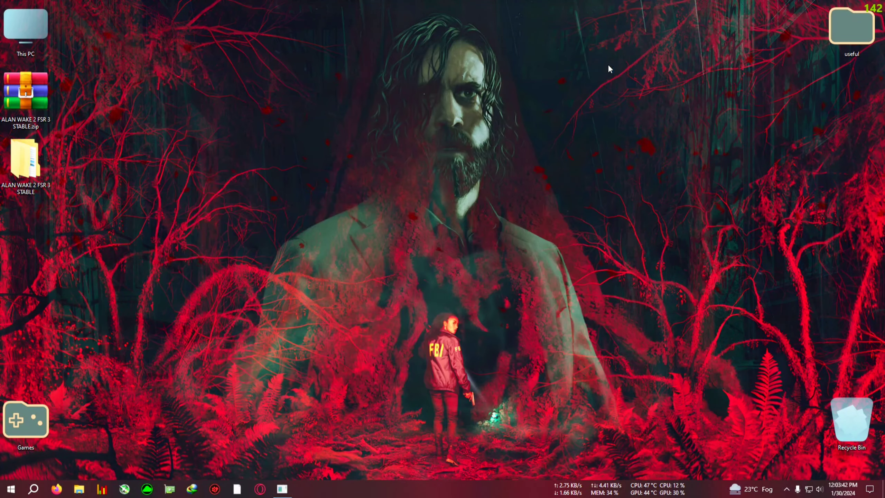
pyautogui.rightClick(571, 156)
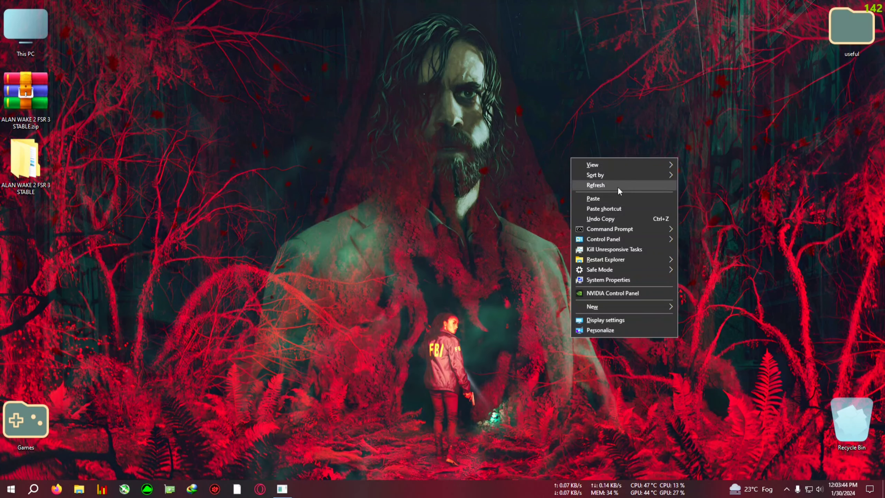
pyautogui.click(613, 185)
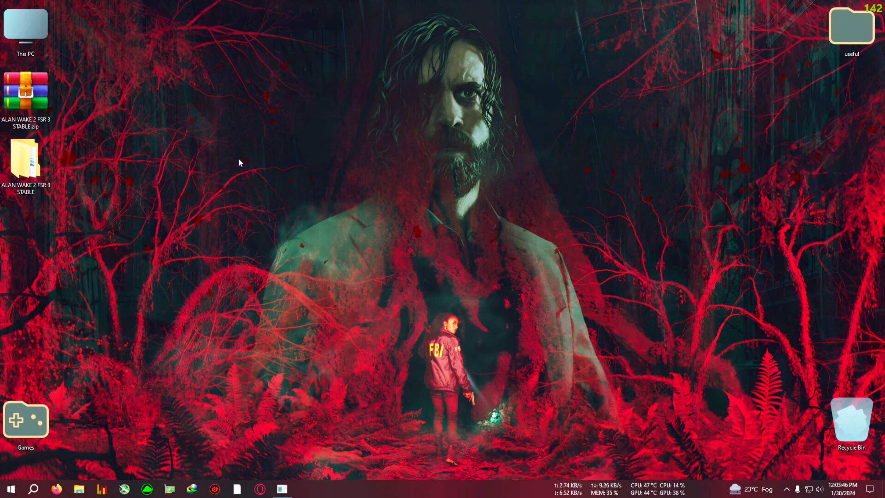
pyautogui.rightClick(205, 138)
# - Refresh the desktop and browse from This PC into C:\Users\Admin
pyautogui.click(235, 167)
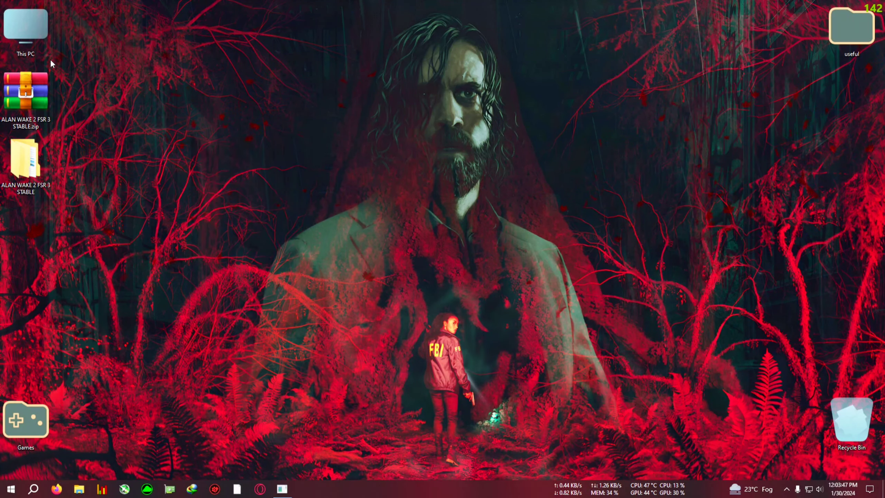
pyautogui.doubleClick(39, 37)
pyautogui.doubleClick(322, 57)
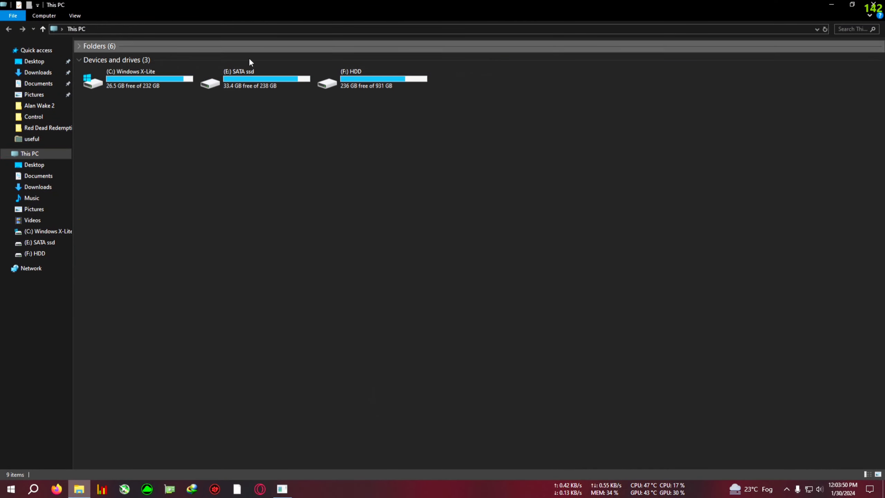
pyautogui.doubleClick(113, 85)
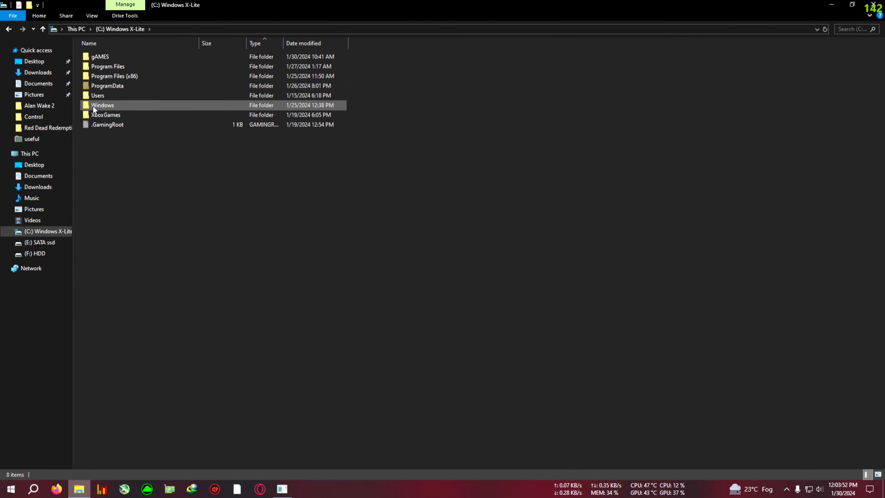
pyautogui.doubleClick(95, 96)
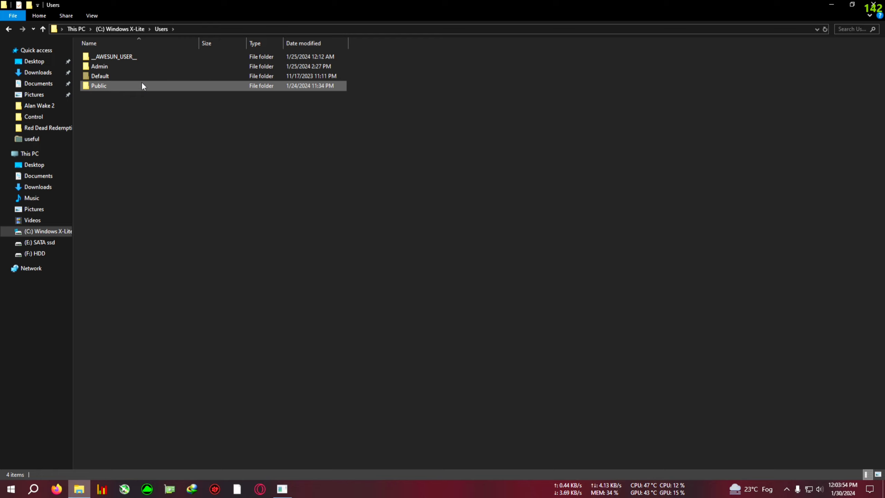
pyautogui.doubleClick(95, 67)
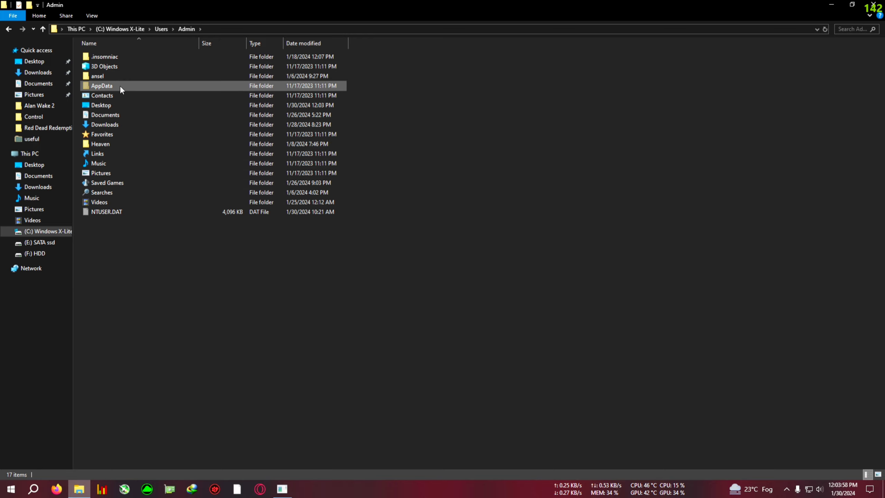
# - Toggle View > Hidden items off and back on so AppData is visible
pyautogui.click(92, 15)
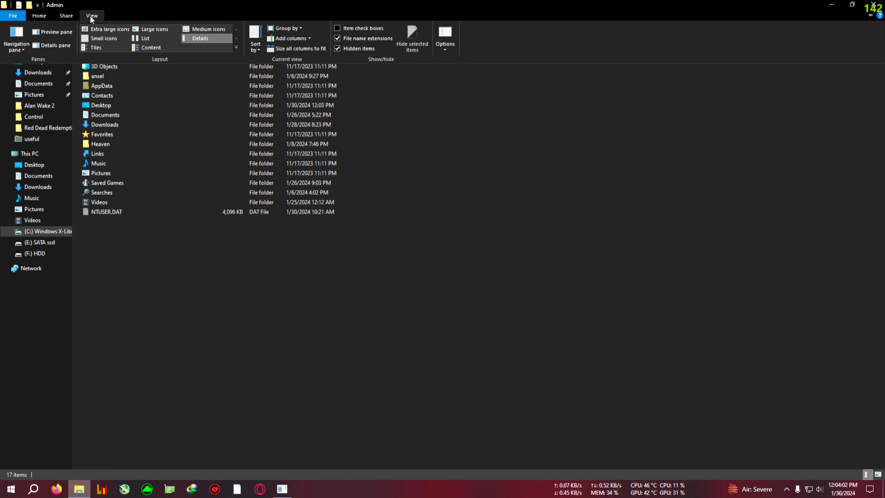
pyautogui.click(337, 48)
pyautogui.click(92, 19)
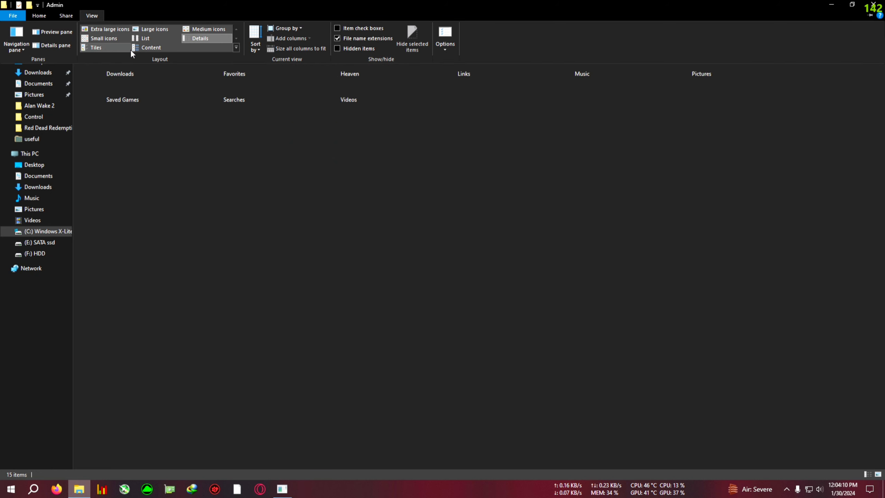
pyautogui.click(337, 48)
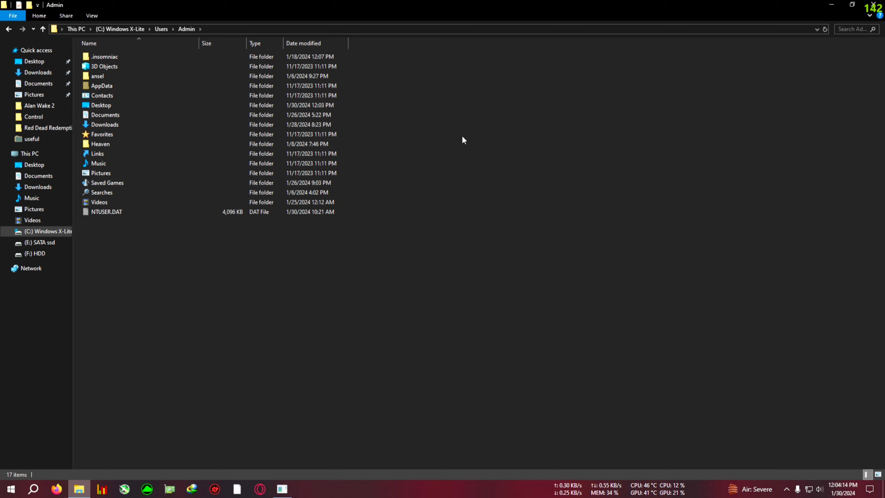
pyautogui.rightClick(480, 152)
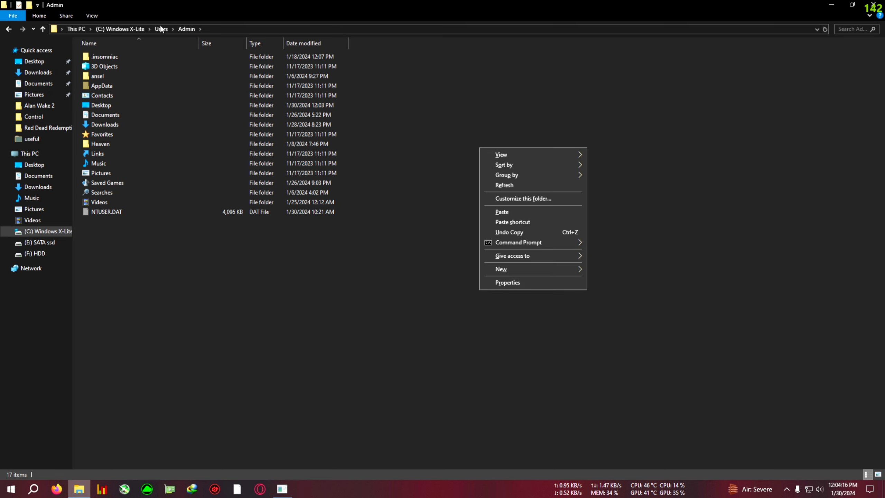
pyautogui.click(317, 22)
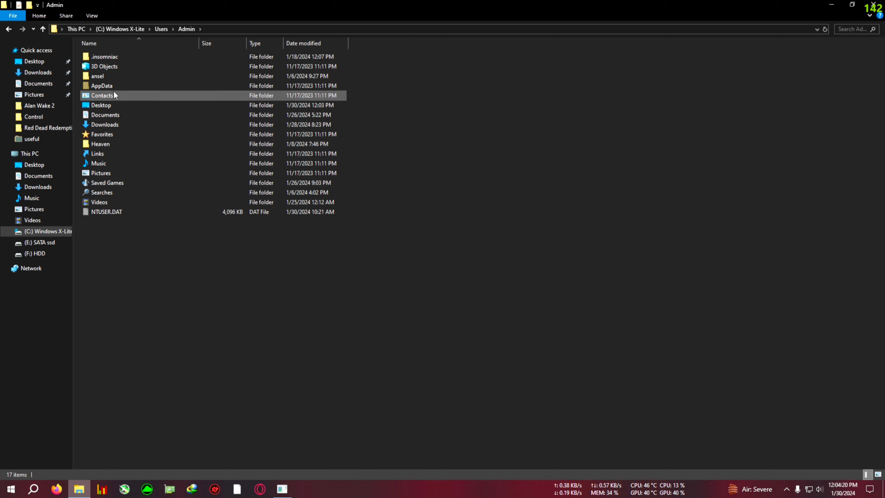
# - Open AppData\Local\Remedy\AlanWake2 and select renderer.ini
pyautogui.doubleClick(104, 86)
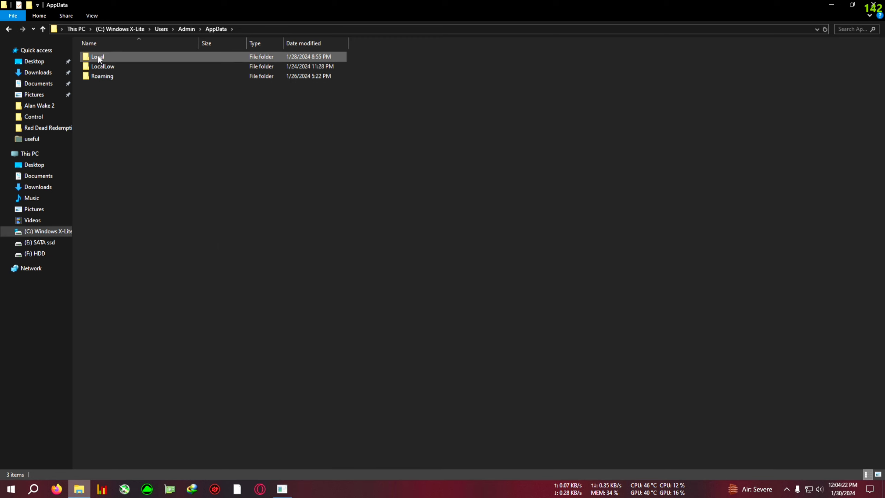
pyautogui.doubleClick(99, 56)
pyautogui.scroll(-4, 209, 230)
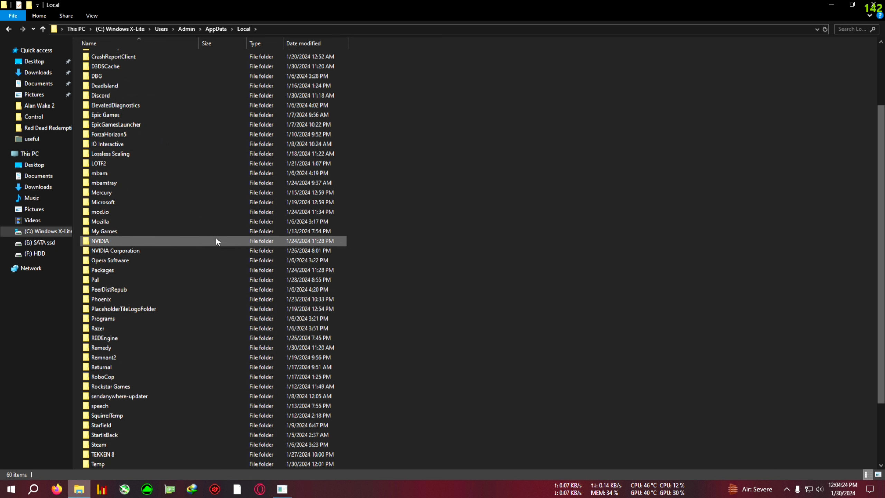
pyautogui.click(104, 346)
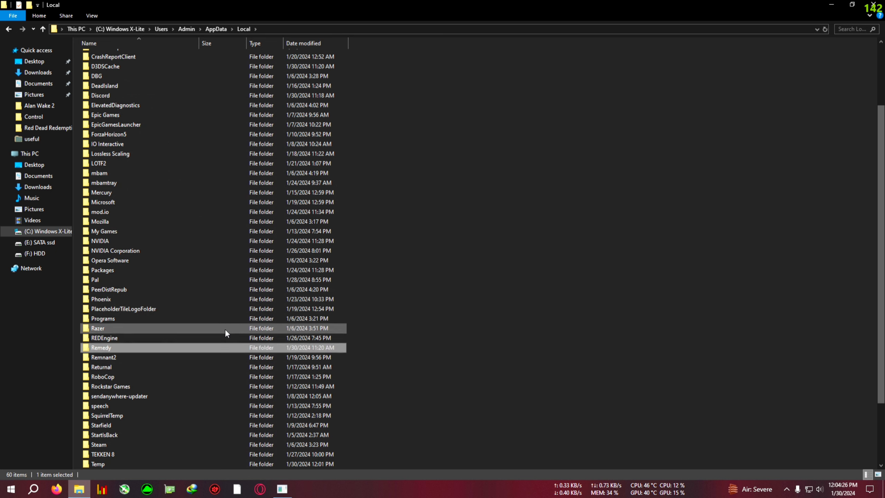
pyautogui.doubleClick(136, 349)
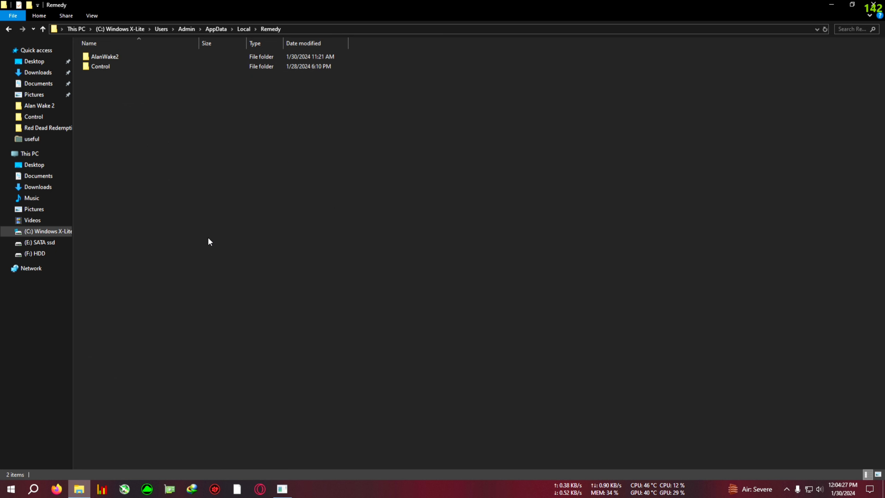
pyautogui.doubleClick(110, 57)
pyautogui.doubleClick(293, 7)
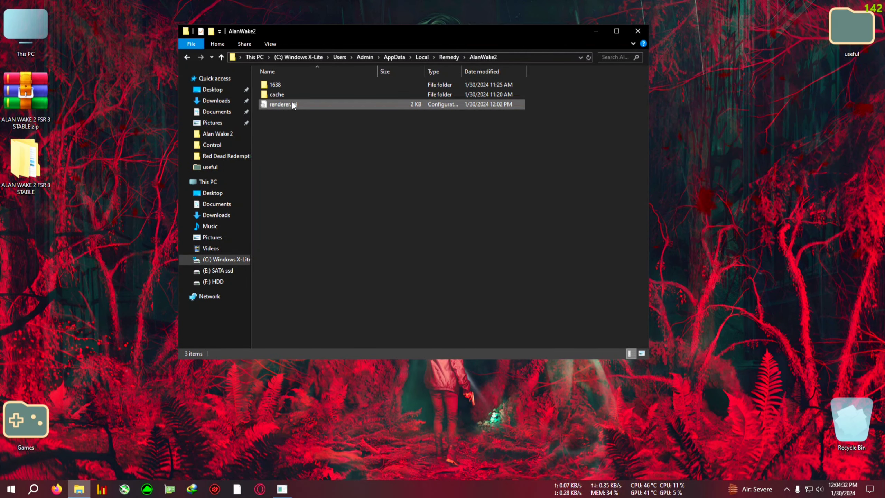
pyautogui.click(274, 108)
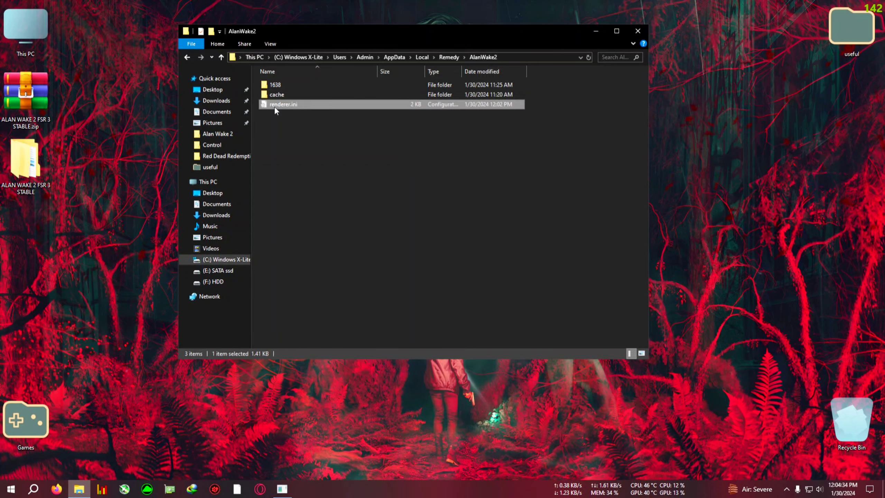
# - Open renderer.ini with Notepad
pyautogui.rightClick(274, 109)
pyautogui.moveTo(324, 154)
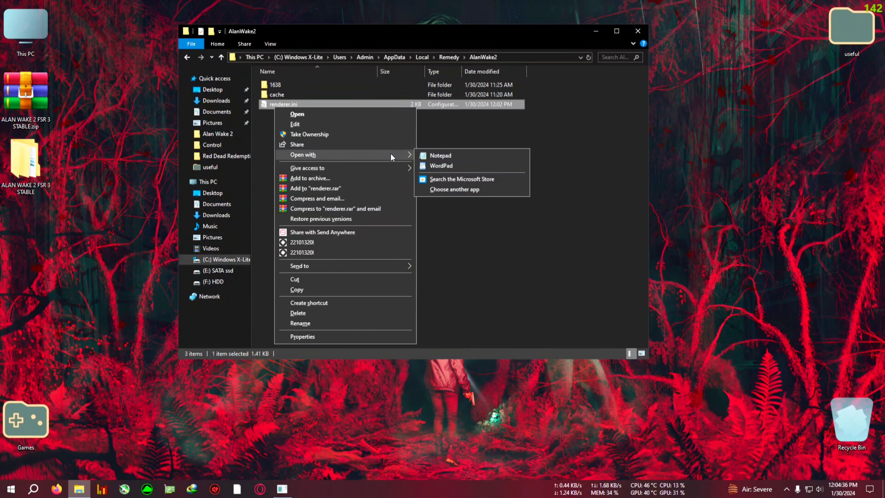
pyautogui.click(448, 159)
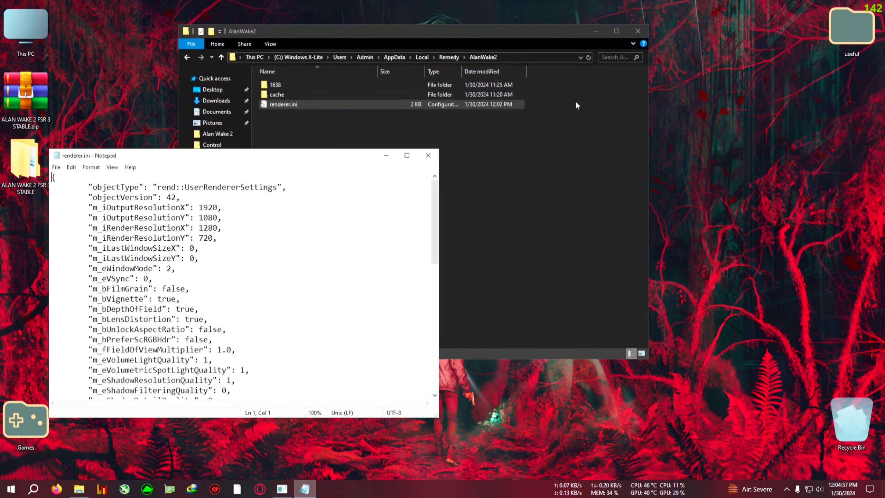
# - Minimize Explorer and centre and enlarge the Notepad window to show more settings
pyautogui.click(603, 35)
pyautogui.moveTo(233, 161); pyautogui.dragTo(350, 46)
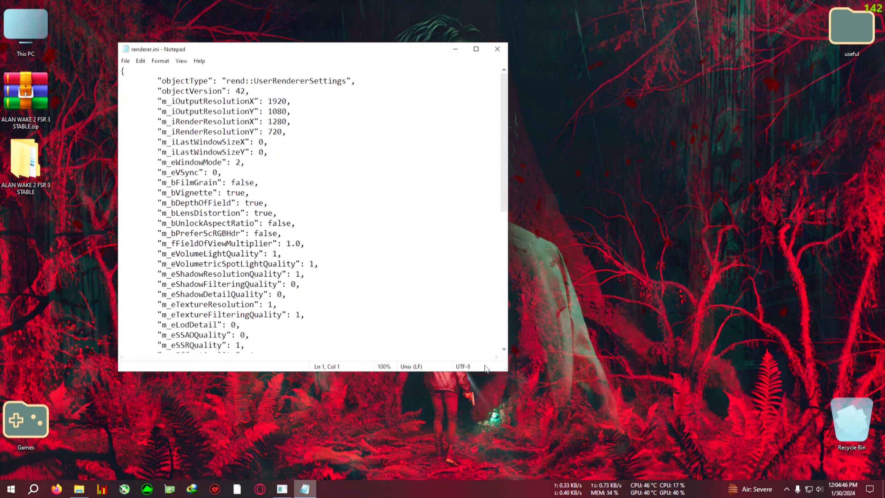
pyautogui.moveTo(504, 372); pyautogui.dragTo(483, 449)
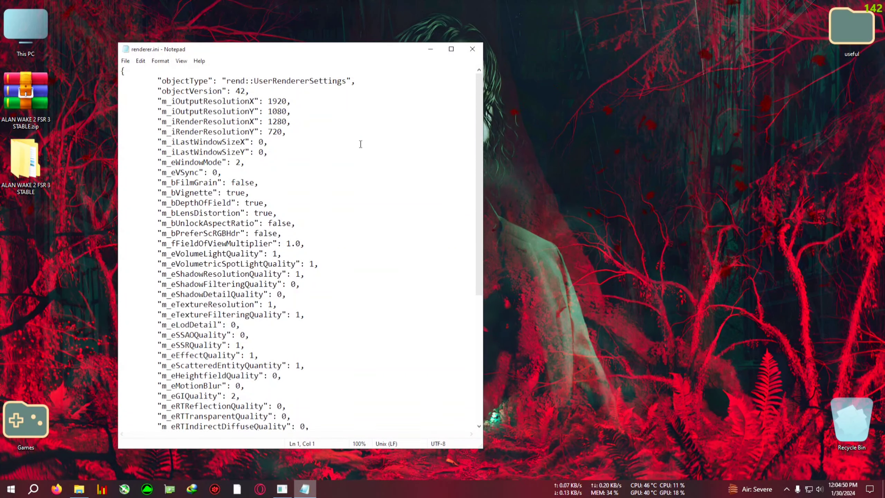
pyautogui.moveTo(342, 53); pyautogui.dragTo(339, 64)
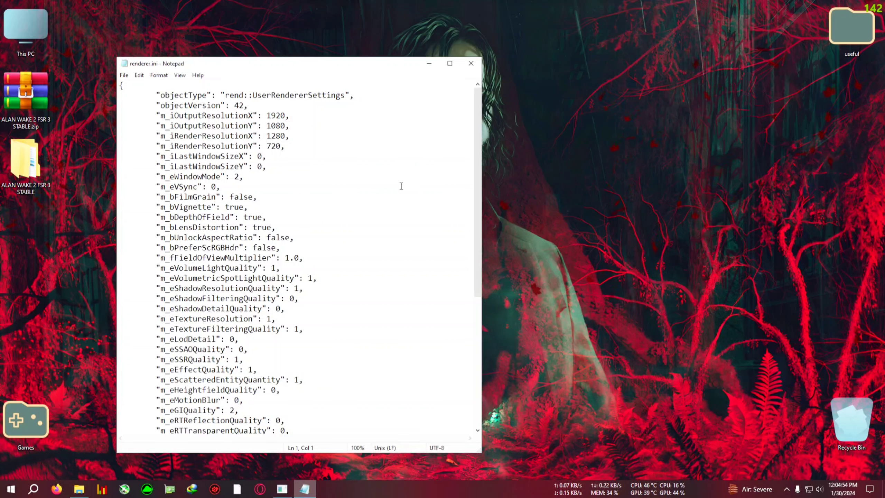
# - Search renderer.ini for the m_bLensDistortion setting
pyautogui.hotkey('ctrl', 'f')
pyautogui.hotkey('ctrl', 'c')
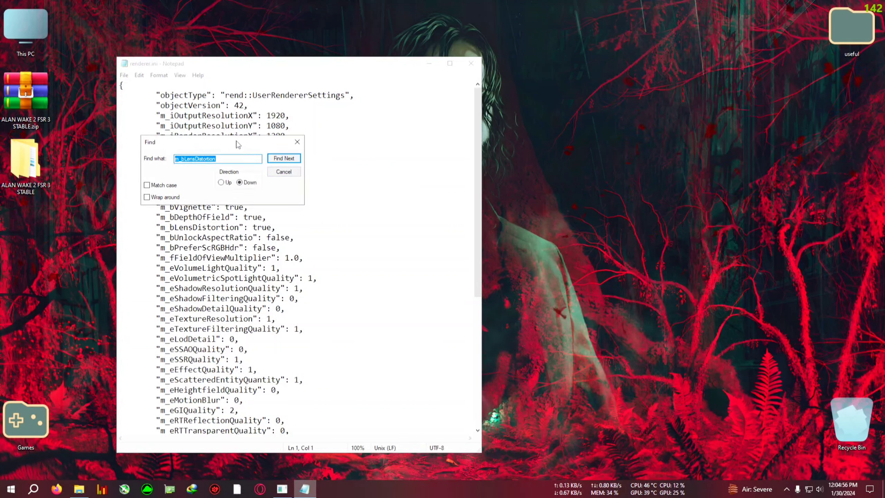
pyautogui.moveTo(237, 143); pyautogui.dragTo(382, 168)
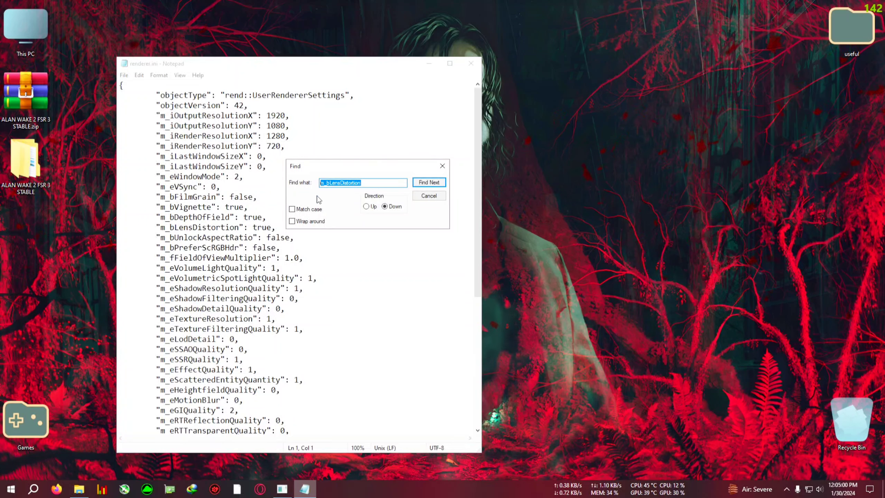
pyautogui.press('BackSpace')
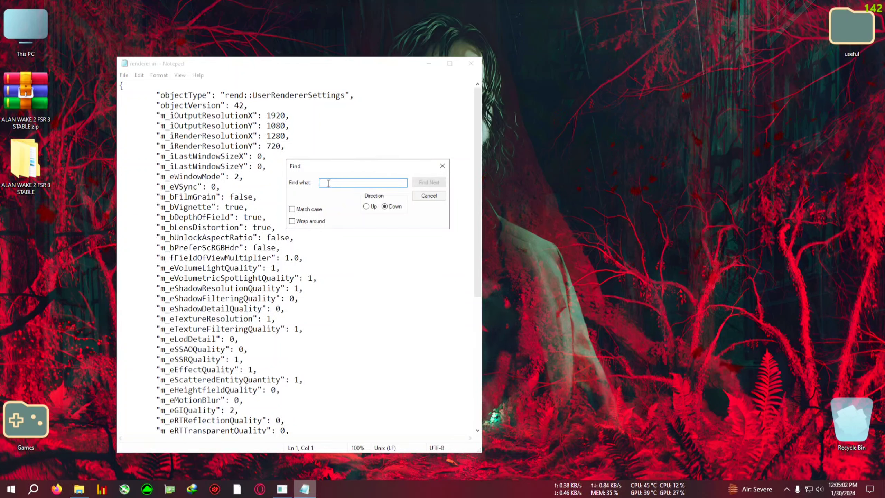
pyautogui.hotkey('ctrl', 'v')
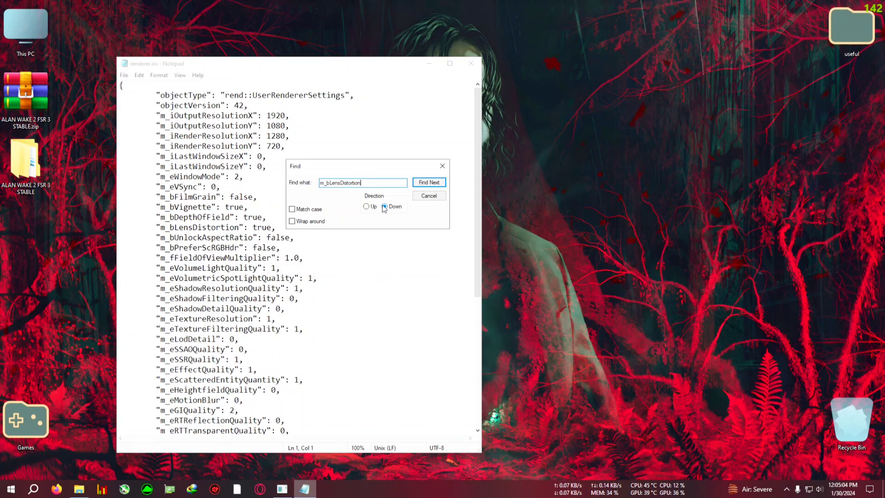
pyautogui.click(429, 182)
pyautogui.click(442, 168)
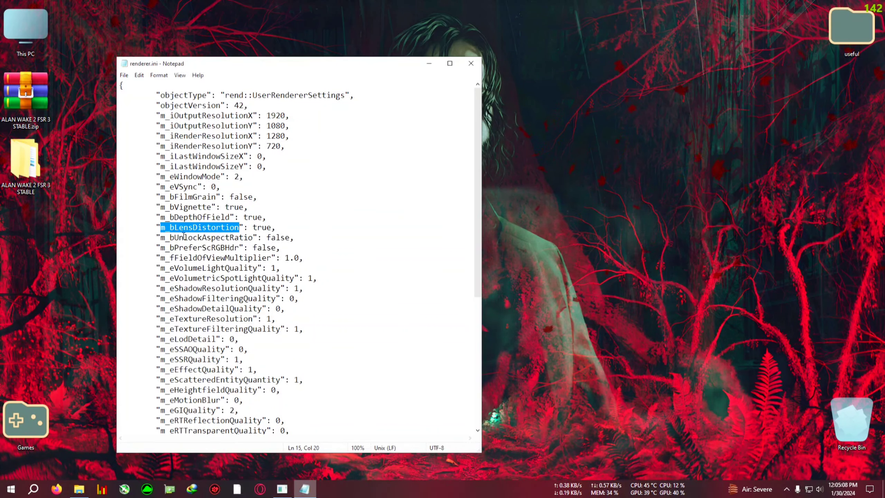
# - Change m_bLensDistortion from true to false
pyautogui.click(274, 227)
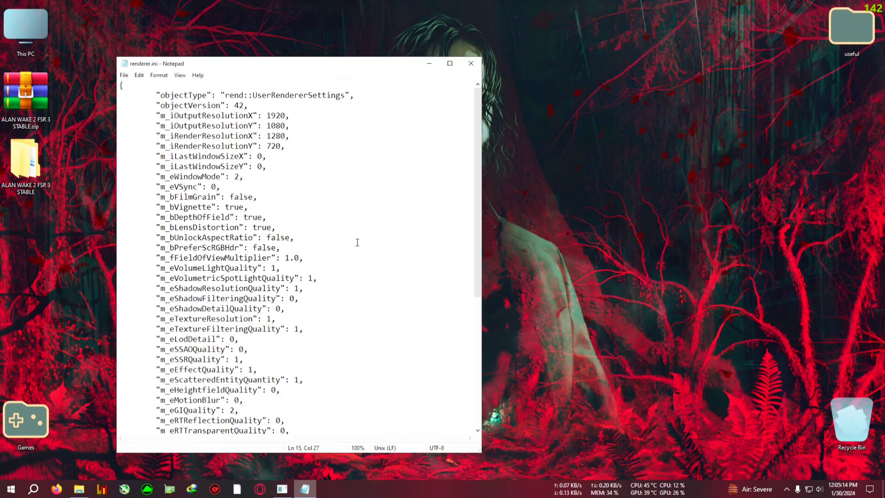
pyautogui.press('BackSpace')
pyautogui.press('BackSpace')
pyautogui.press('BackSpace')
pyautogui.press('BackSpace')
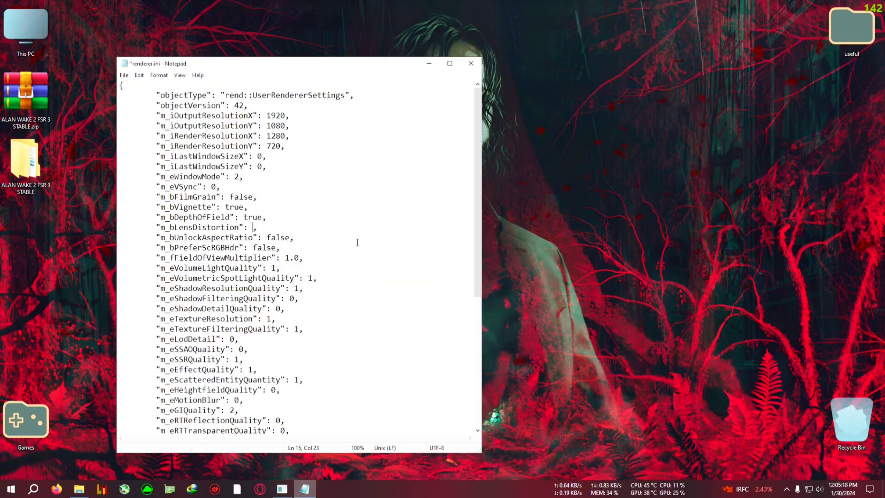
pyautogui.write('false')
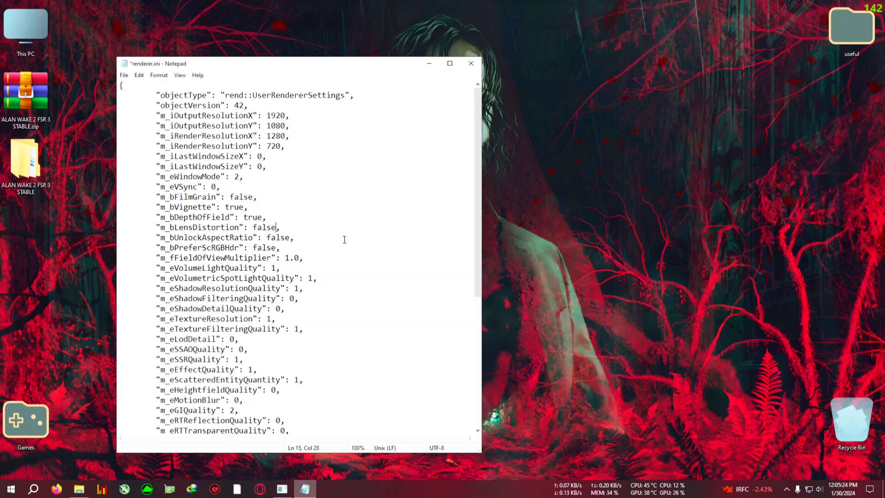
pyautogui.moveTo(477, 166)
pyautogui.mouseDown()
pyautogui.moveTo(476, 179)
pyautogui.moveTo(477, 166)
pyautogui.mouseUp()
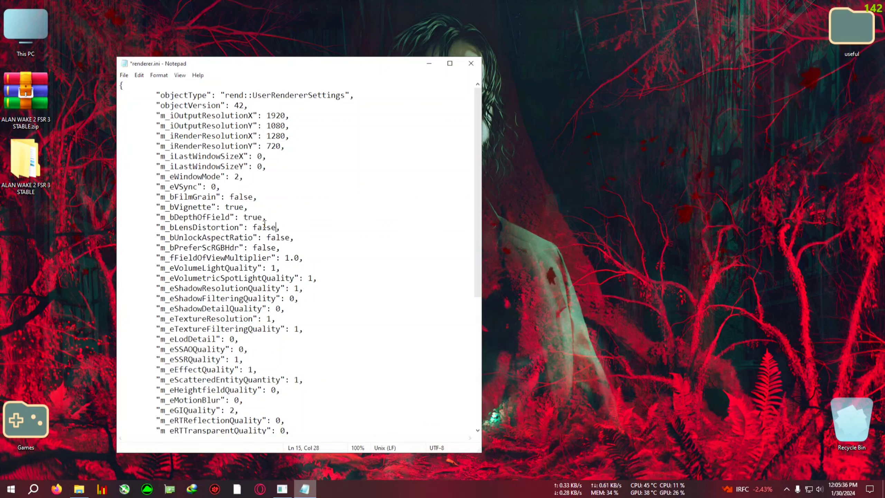
# - Save renderer.ini, close Notepad, and open the Games folder
pyautogui.click(124, 75)
pyautogui.click(139, 116)
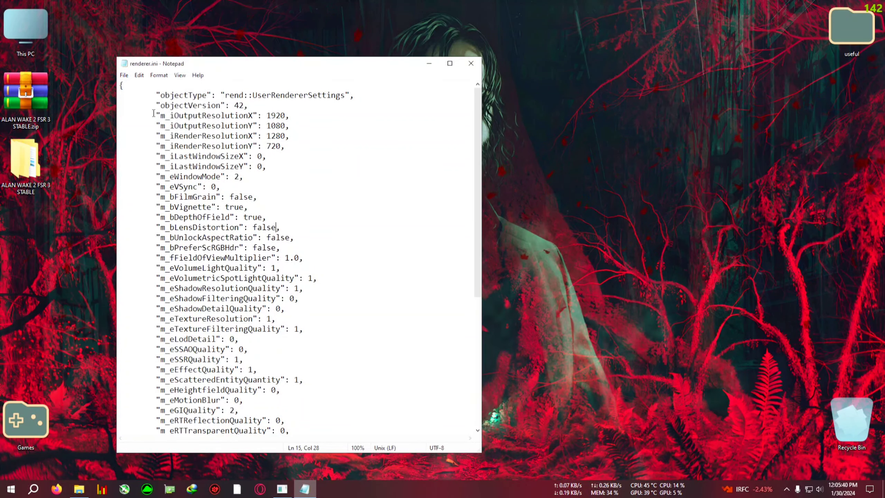
pyautogui.click(469, 68)
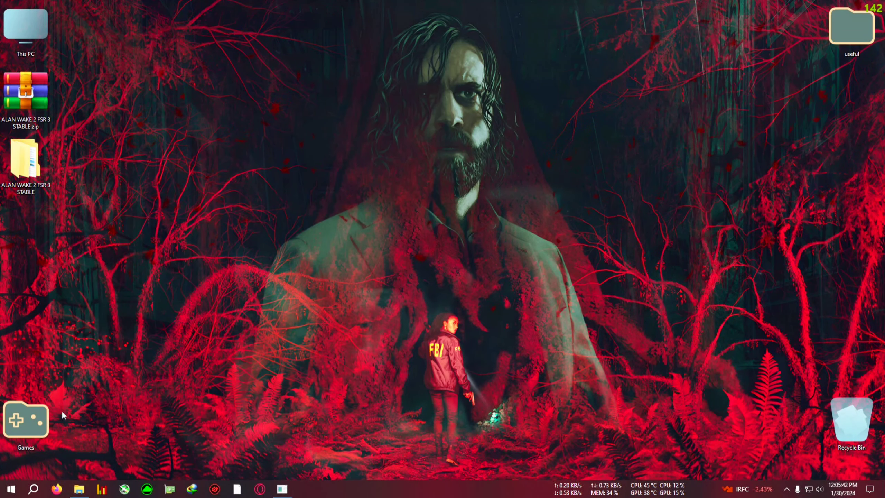
pyautogui.doubleClick(52, 411)
# - Launch Play Alan Wake 2, accept the EULA, and dismiss the saving and photosensitivity notices
pyautogui.doubleClick(468, 118)
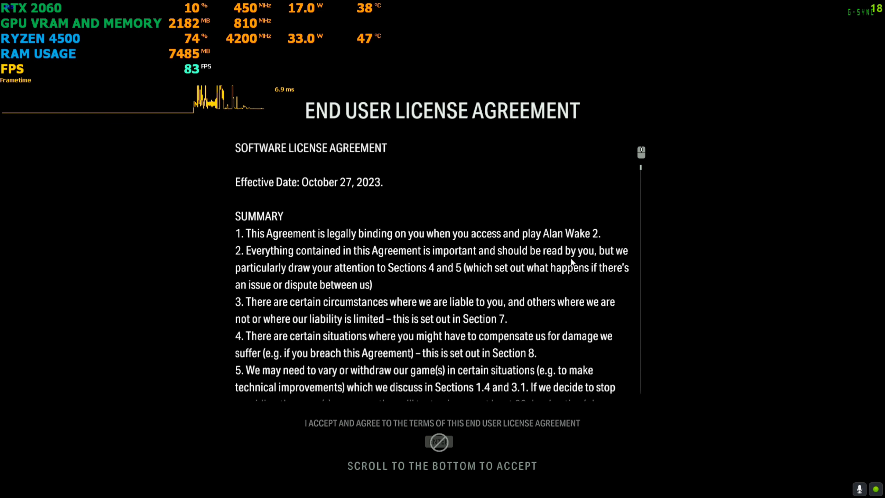
pyautogui.moveTo(641, 170); pyautogui.dragTo(611, 435)
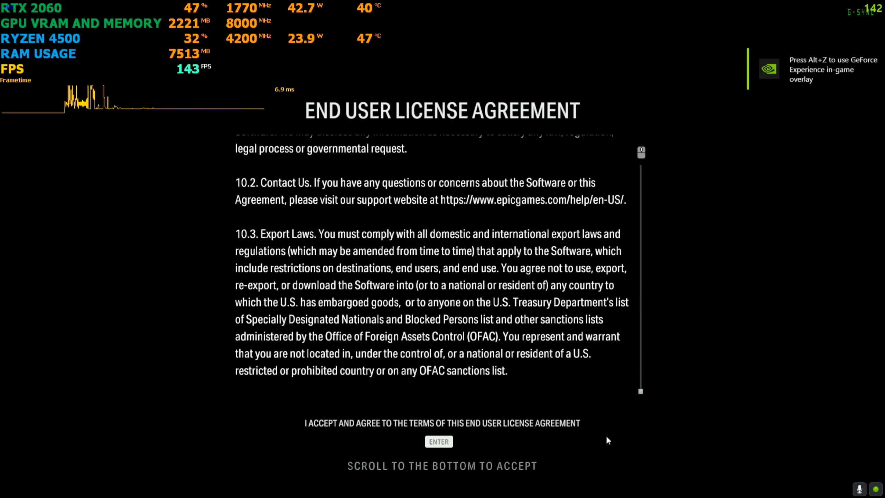
pyautogui.click(452, 445)
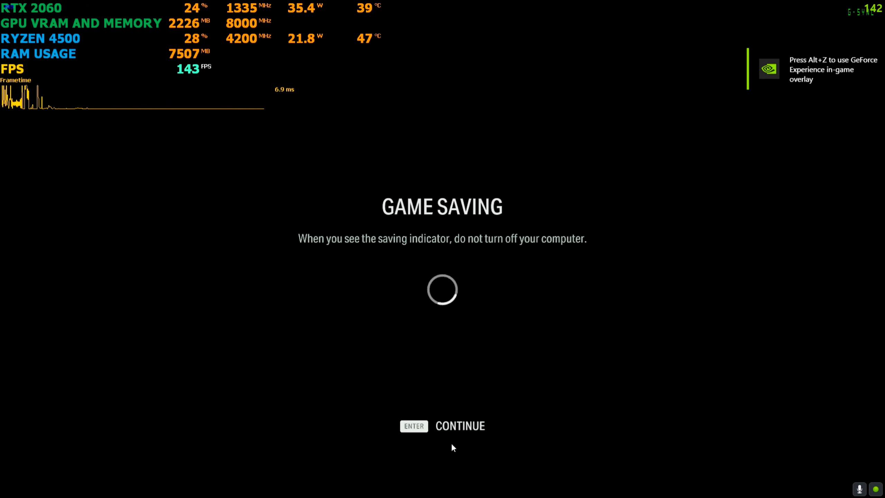
pyautogui.click(416, 427)
pyautogui.click(419, 426)
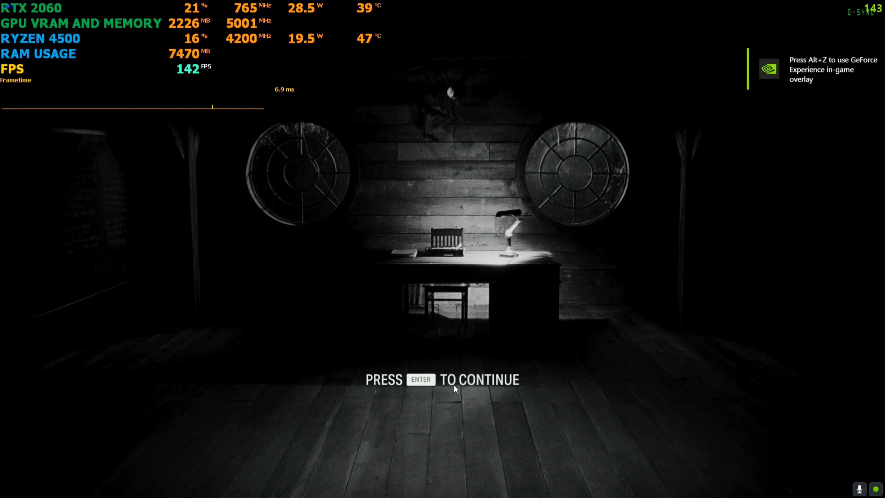
pyautogui.click(428, 381)
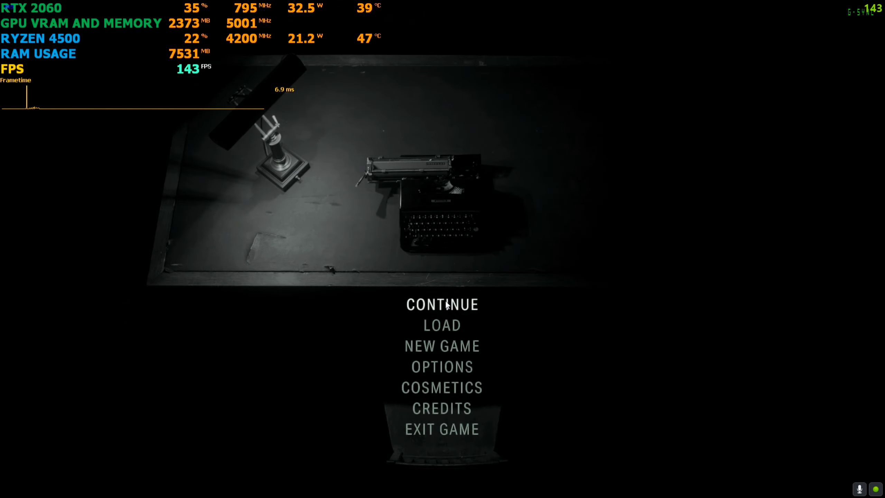
# - Continue the saved game in Return 1 "Invitation" and skip the opening cutscene
pyautogui.click(447, 304)
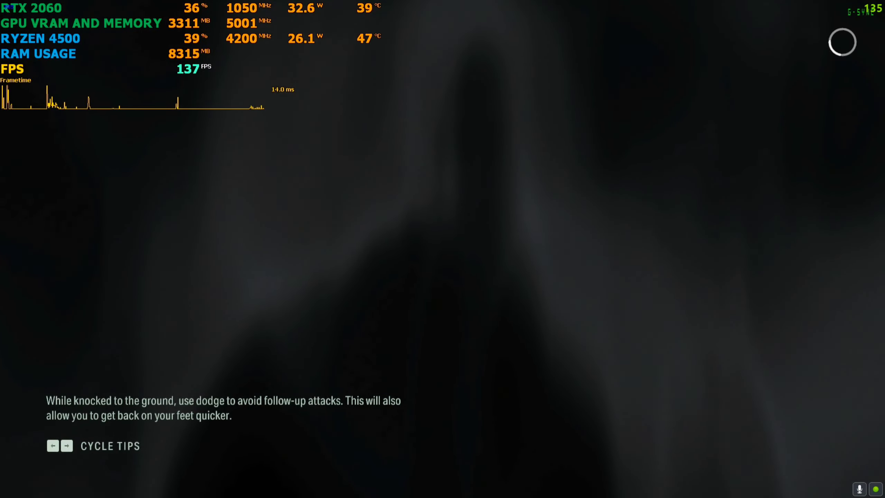
pyautogui.press('Right')
pyautogui.press('Right')
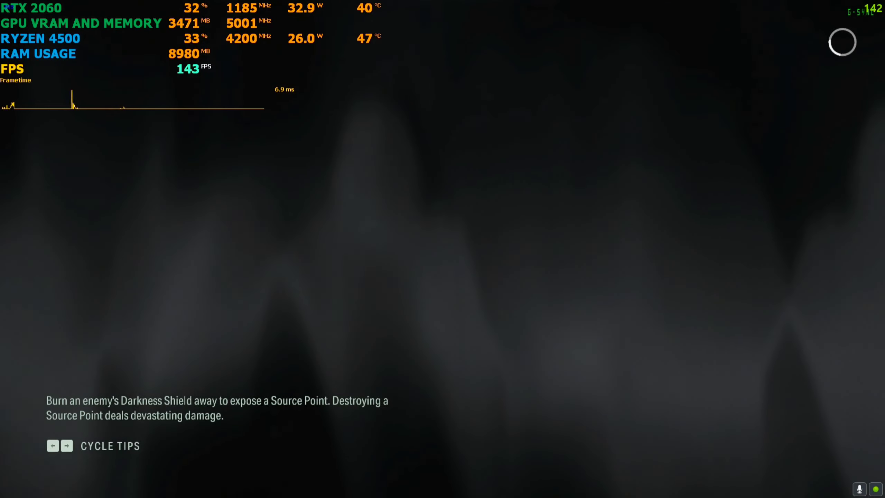
pyautogui.press('Right')
pyautogui.press('Right')
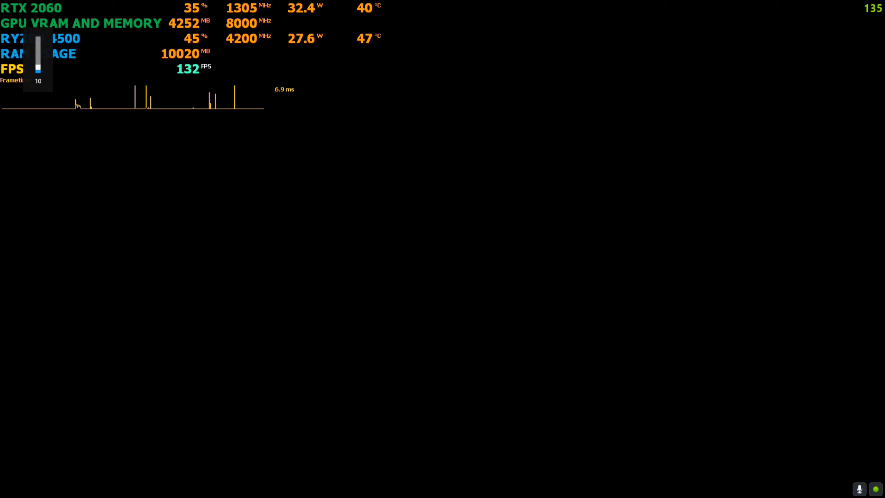
pyautogui.press('space')
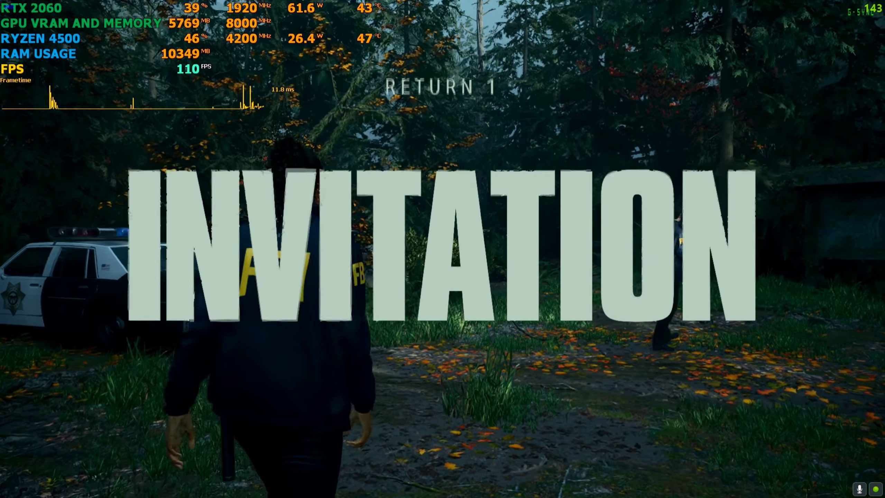
# - Walk the agent through the forest toward the shed and pause the game
pyautogui.press('w')
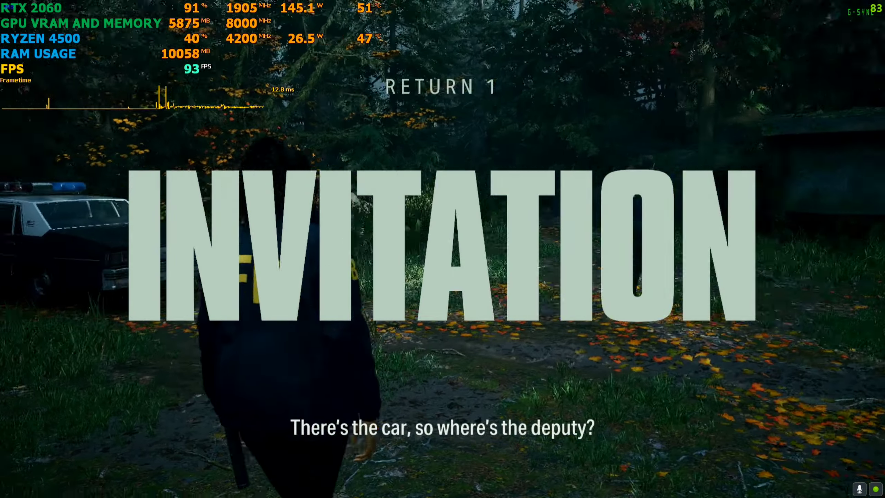
pyautogui.press('w')
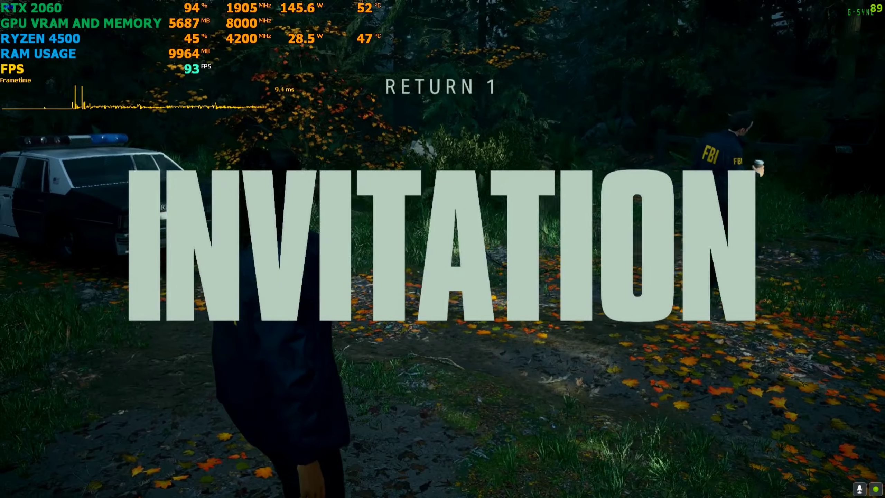
pyautogui.press('w')
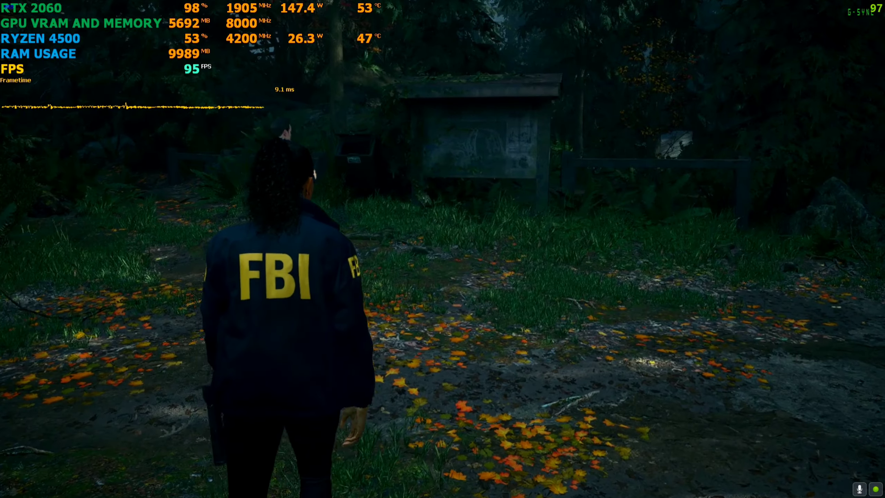
pyautogui.press('Escape')
# - Turn on DLSS Frame Generation in the graphics options
pyautogui.click(99, 246)
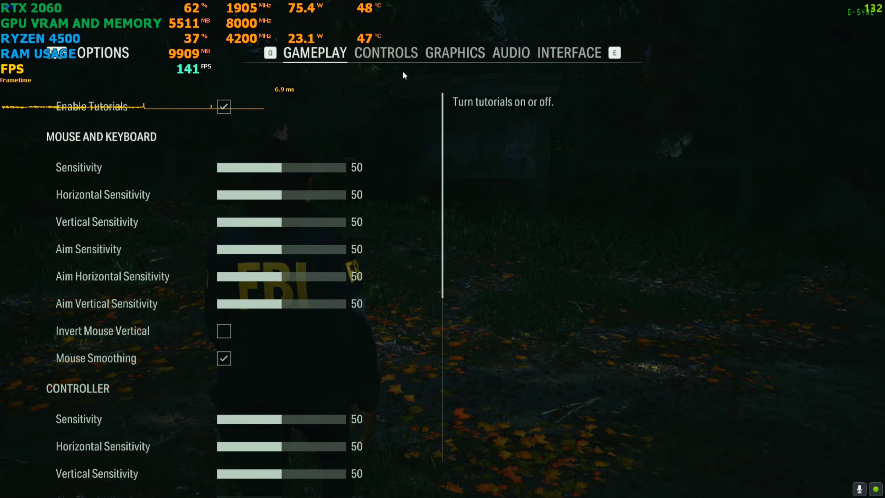
pyautogui.click(453, 54)
pyautogui.click(226, 249)
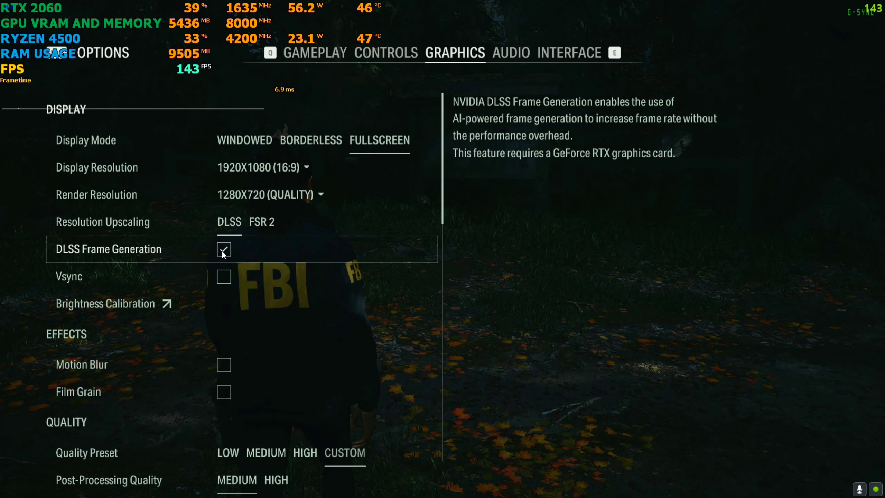
# - Toggle Resolution Upscaling between FSR 2 and DLSS, then resume gameplay
pyautogui.click(264, 223)
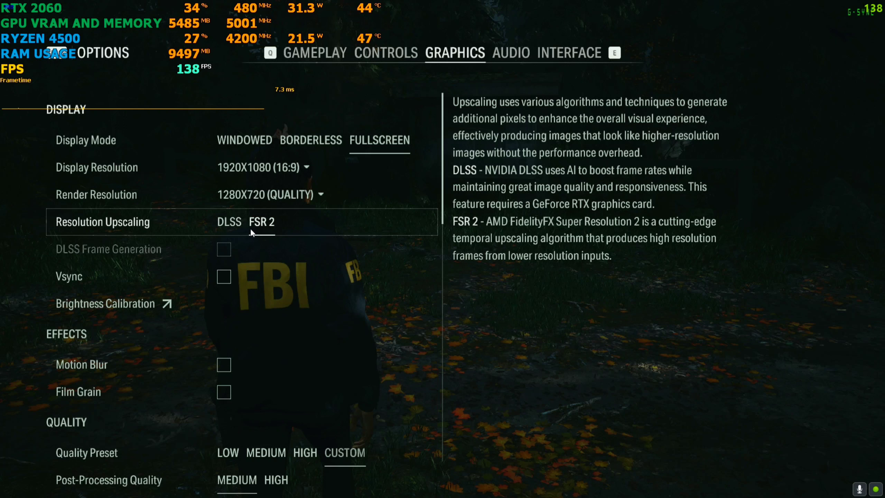
pyautogui.click(227, 225)
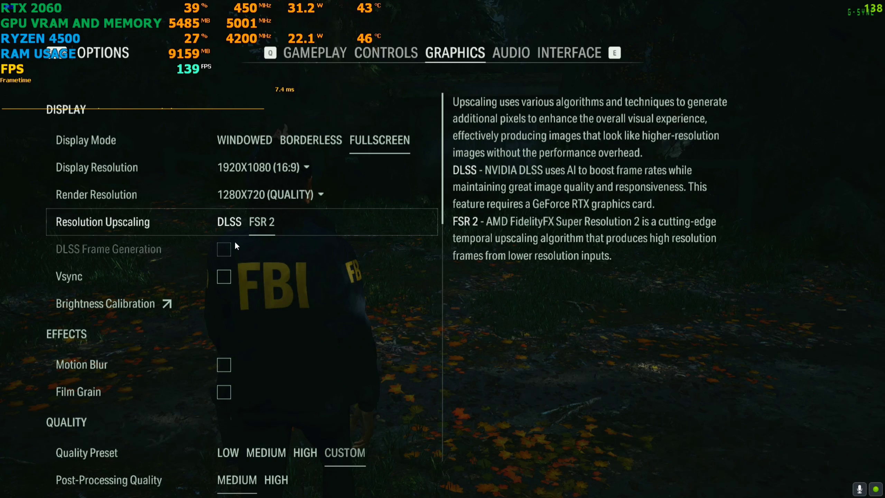
pyautogui.click(226, 248)
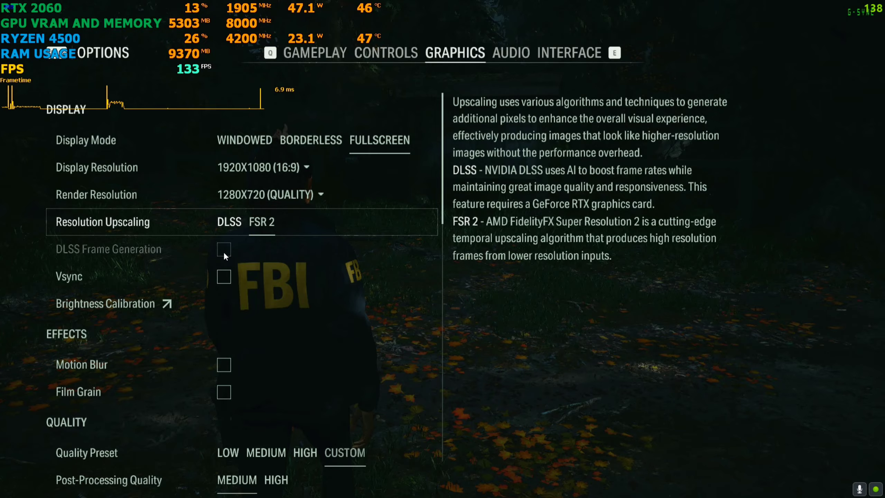
pyautogui.press('Left')
pyautogui.press('Escape')
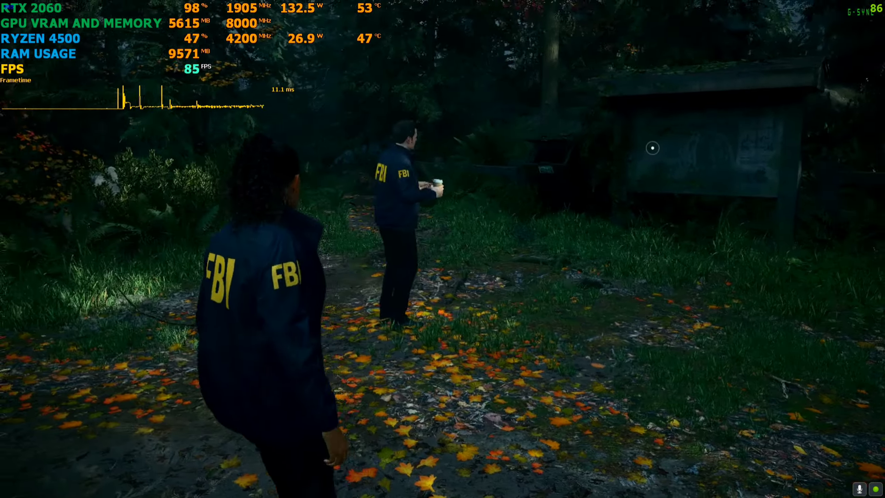
# - Pause the game and confirm exiting to the main menu
pyautogui.press('Escape')
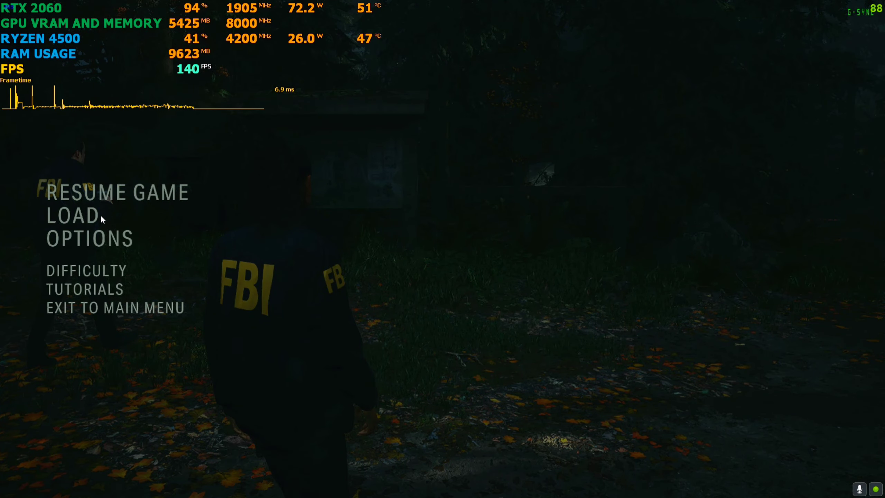
pyautogui.click(93, 308)
pyautogui.click(370, 297)
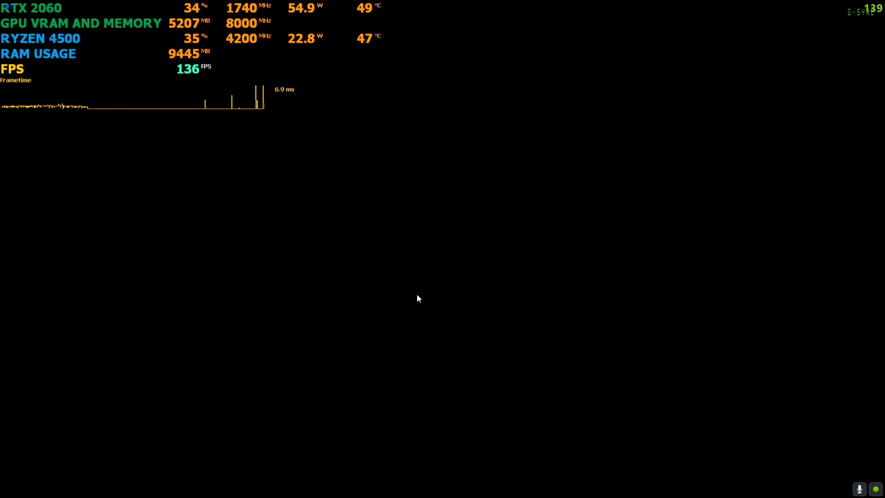
# - Continue the saved game, passing the loading screen and skipping the opening forest cutscene
pyautogui.click(442, 306)
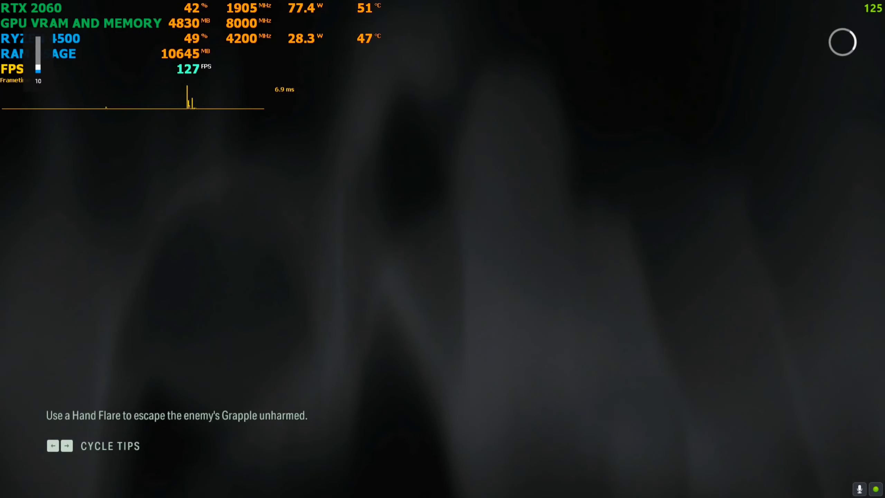
pyautogui.press('space')
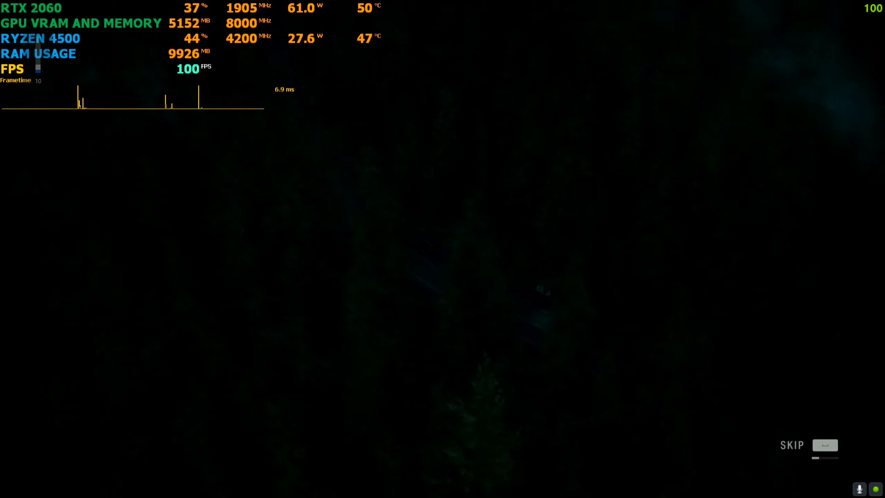
pyautogui.press('space')
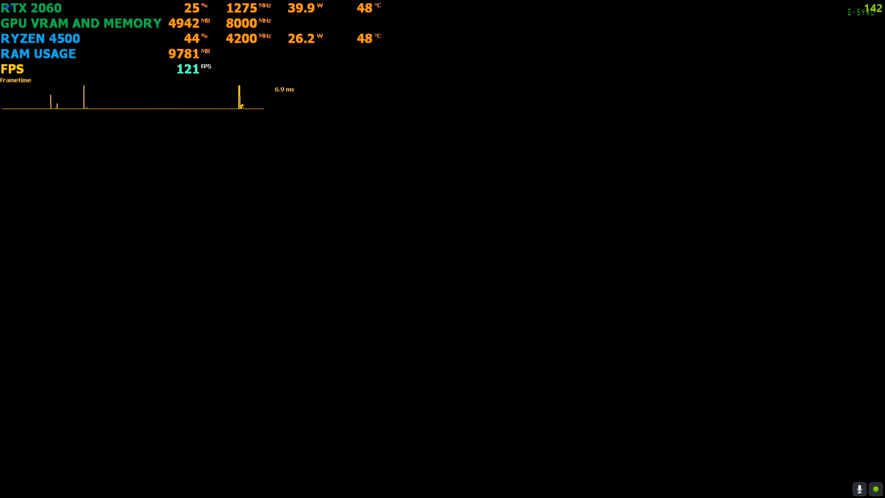